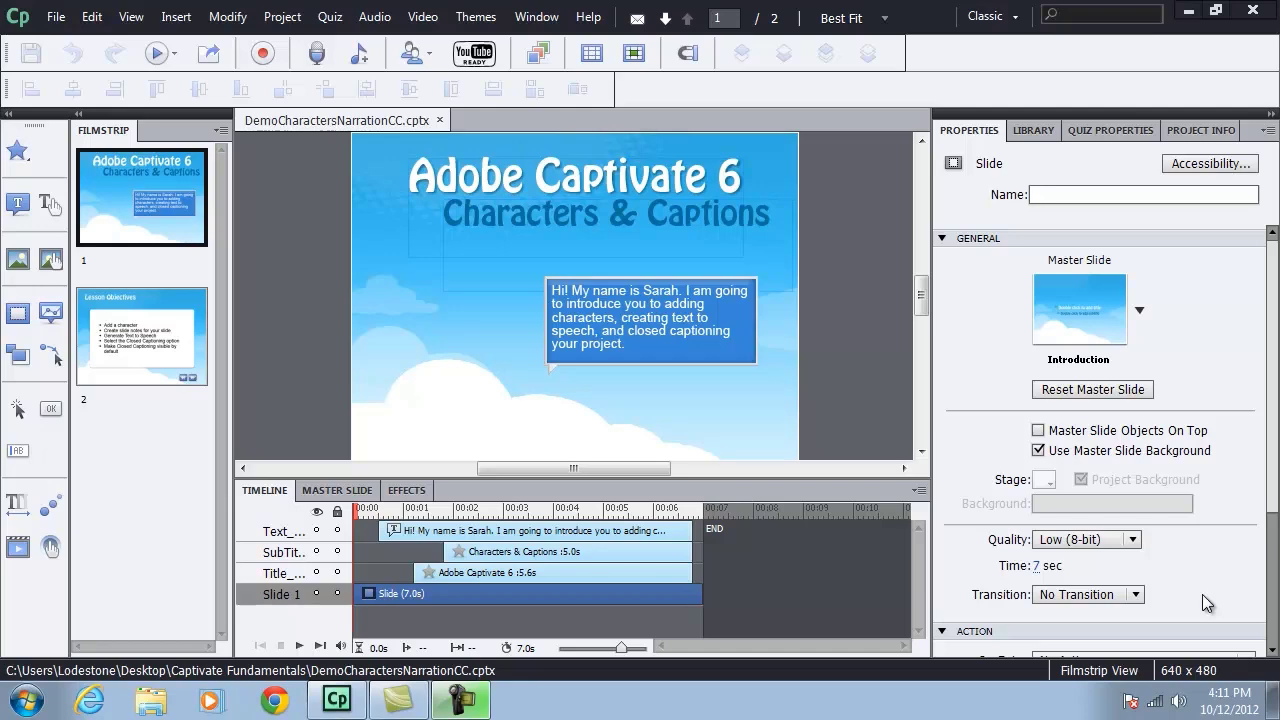
Step: Open the character picker and browse the Business, Casual and Medicine categories
{"action": "left_click", "coordinate": [176, 17]}
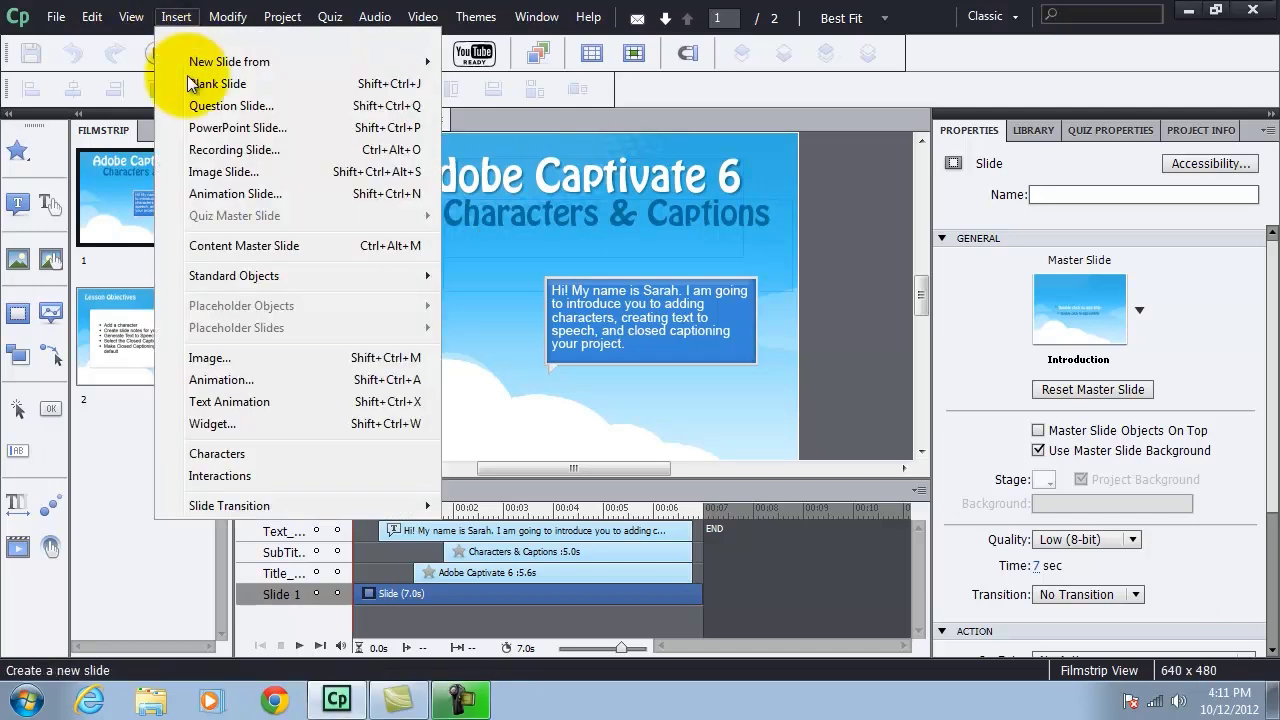
{"action": "left_click", "coordinate": [302, 455]}
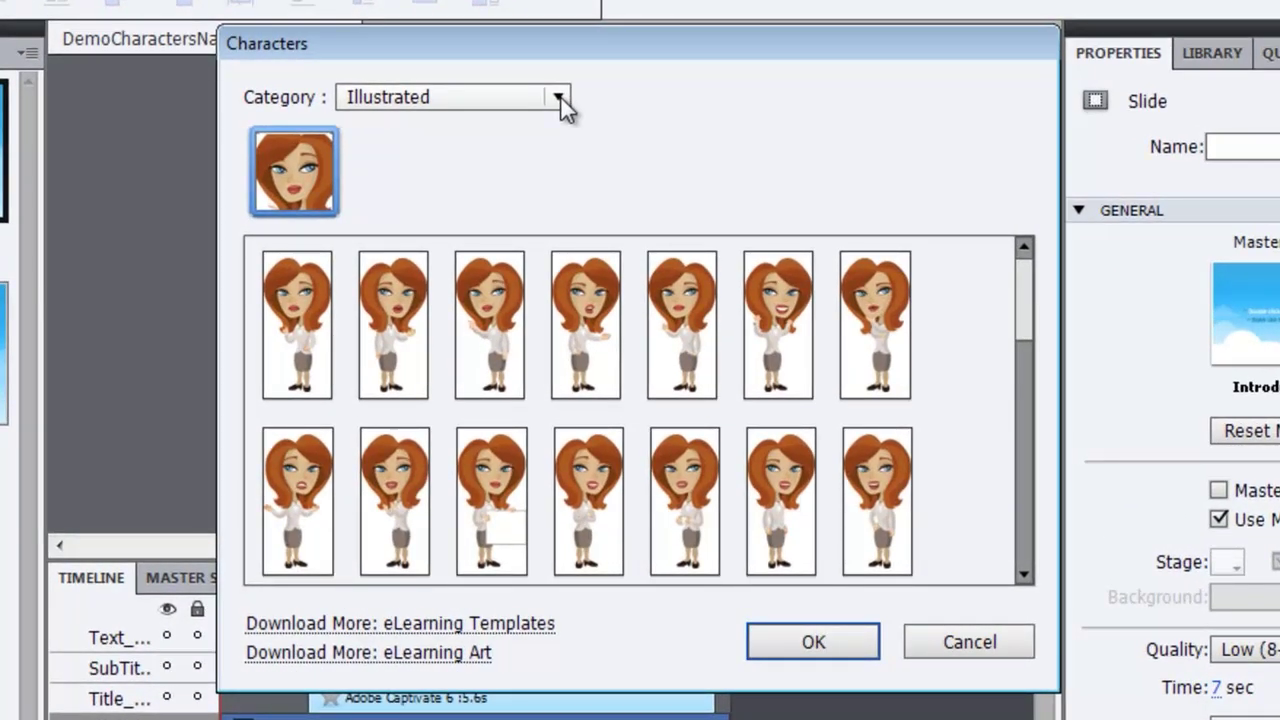
{"action": "left_click", "coordinate": [560, 97]}
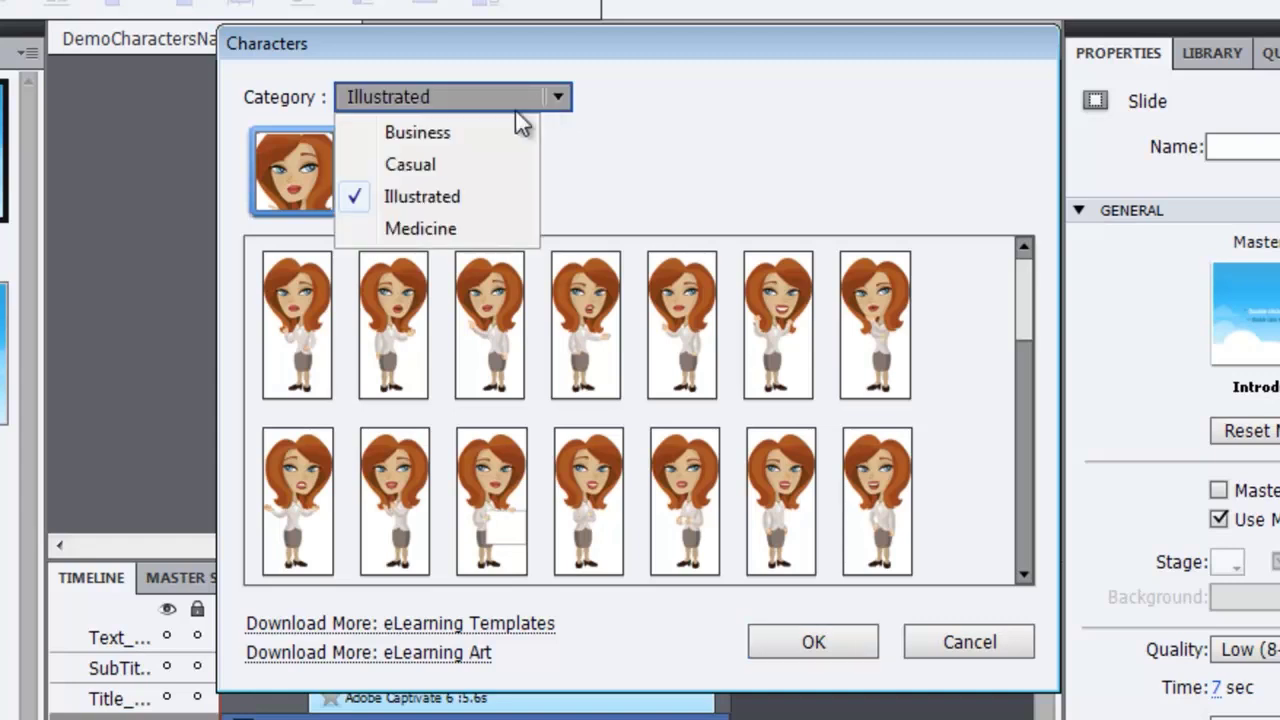
{"action": "left_click", "coordinate": [450, 132]}
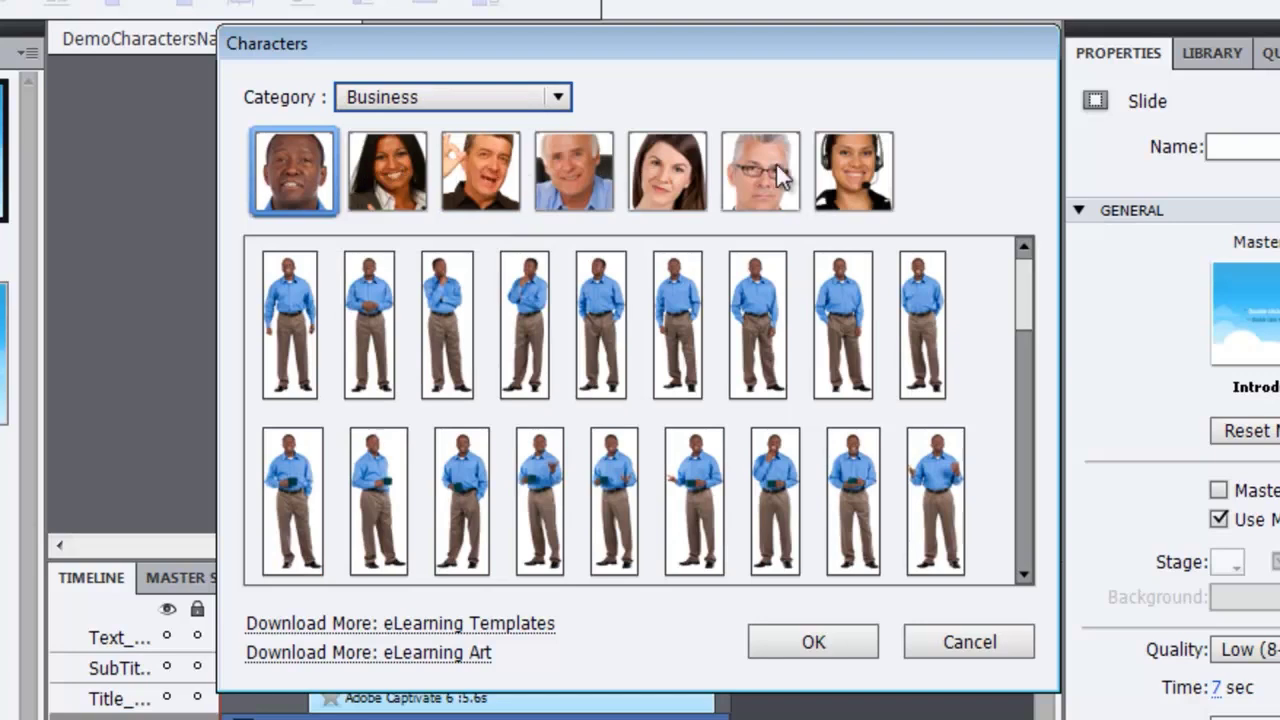
{"action": "left_click_drag", "start_coordinate": [1021, 300], "coordinate": [1024, 459]}
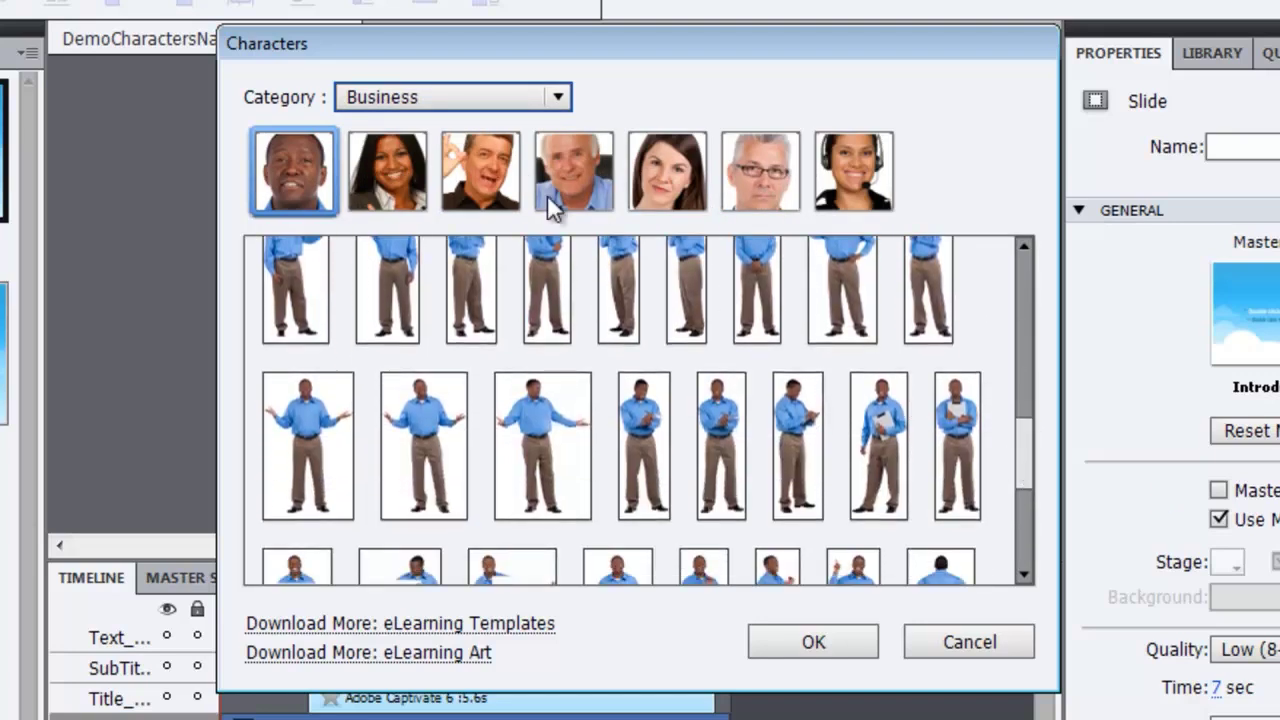
{"action": "left_click", "coordinate": [567, 93]}
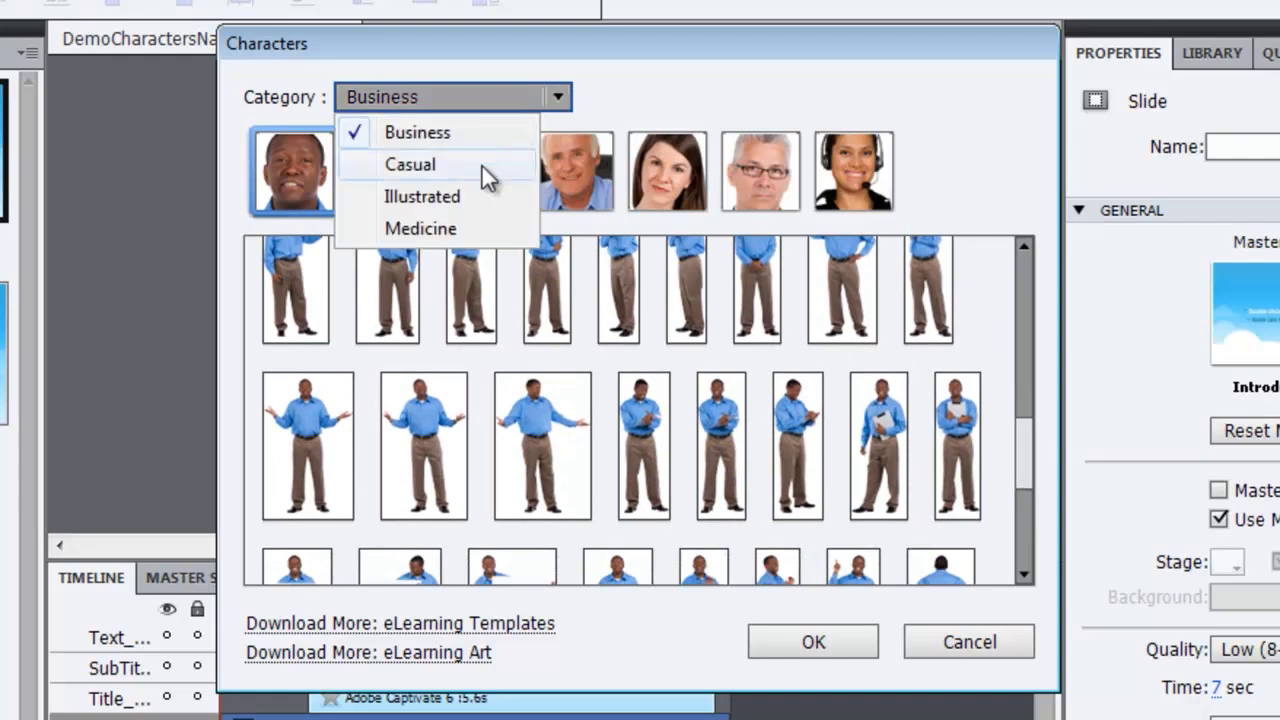
{"action": "left_click", "coordinate": [488, 166]}
{"action": "left_click", "coordinate": [558, 94]}
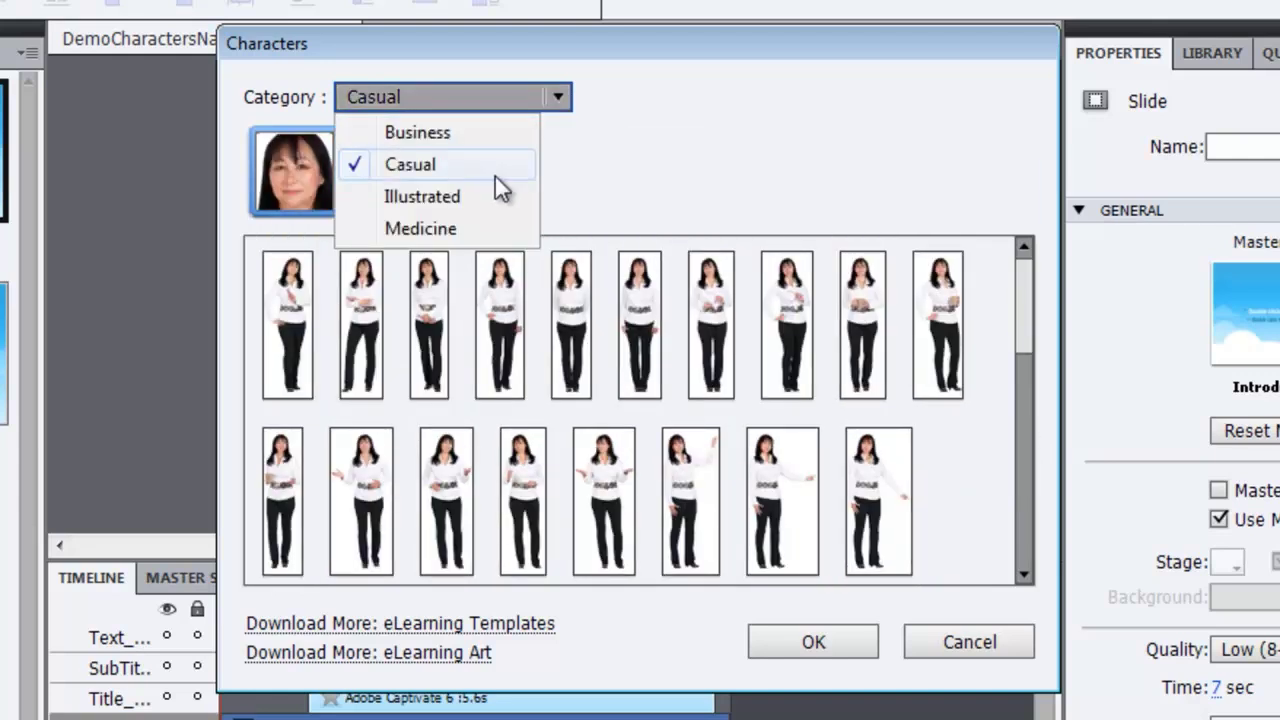
{"action": "left_click", "coordinate": [476, 230]}
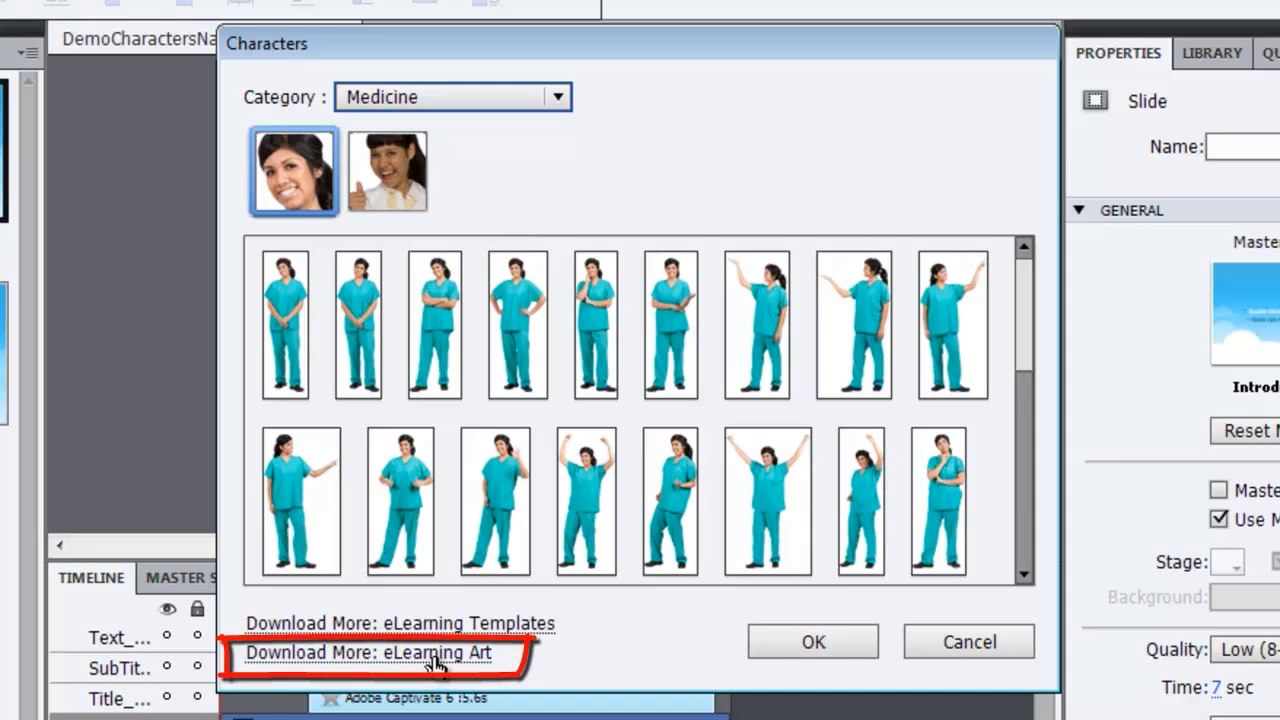
Step: Insert the Illustrated character Sarah in her waving pose onto the intro slide
{"action": "left_click", "coordinate": [558, 96]}
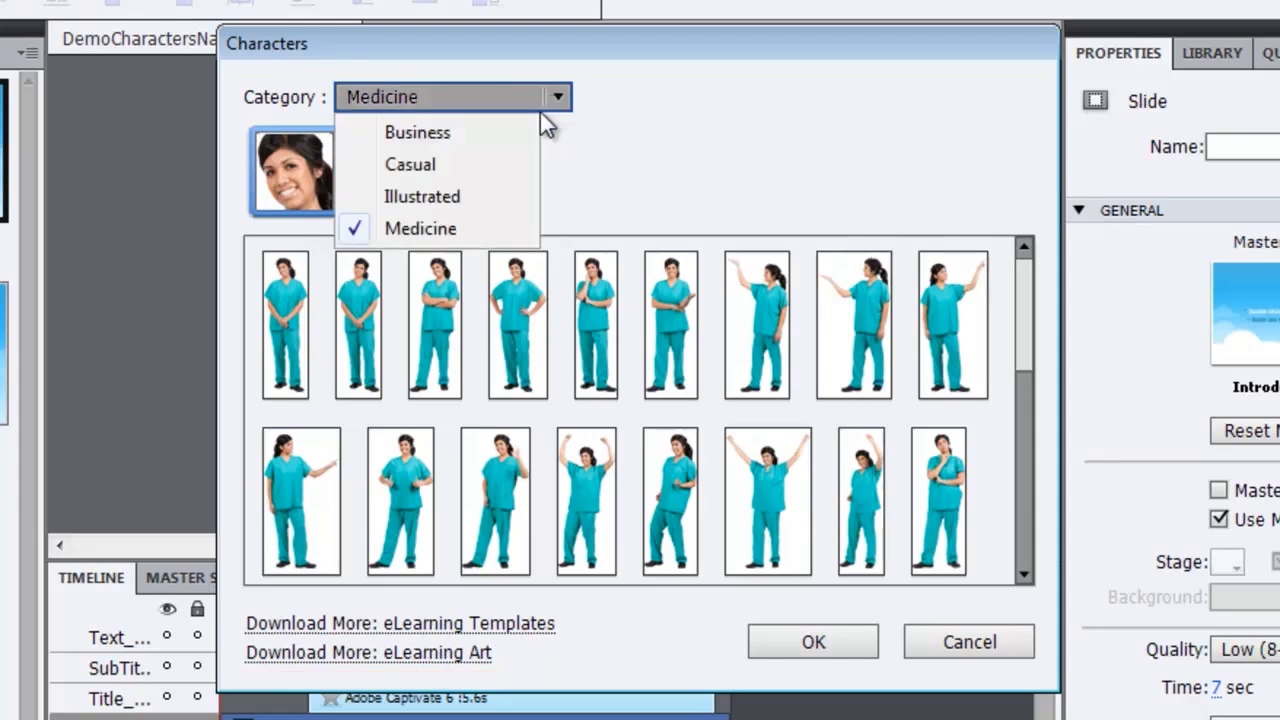
{"action": "left_click", "coordinate": [474, 196]}
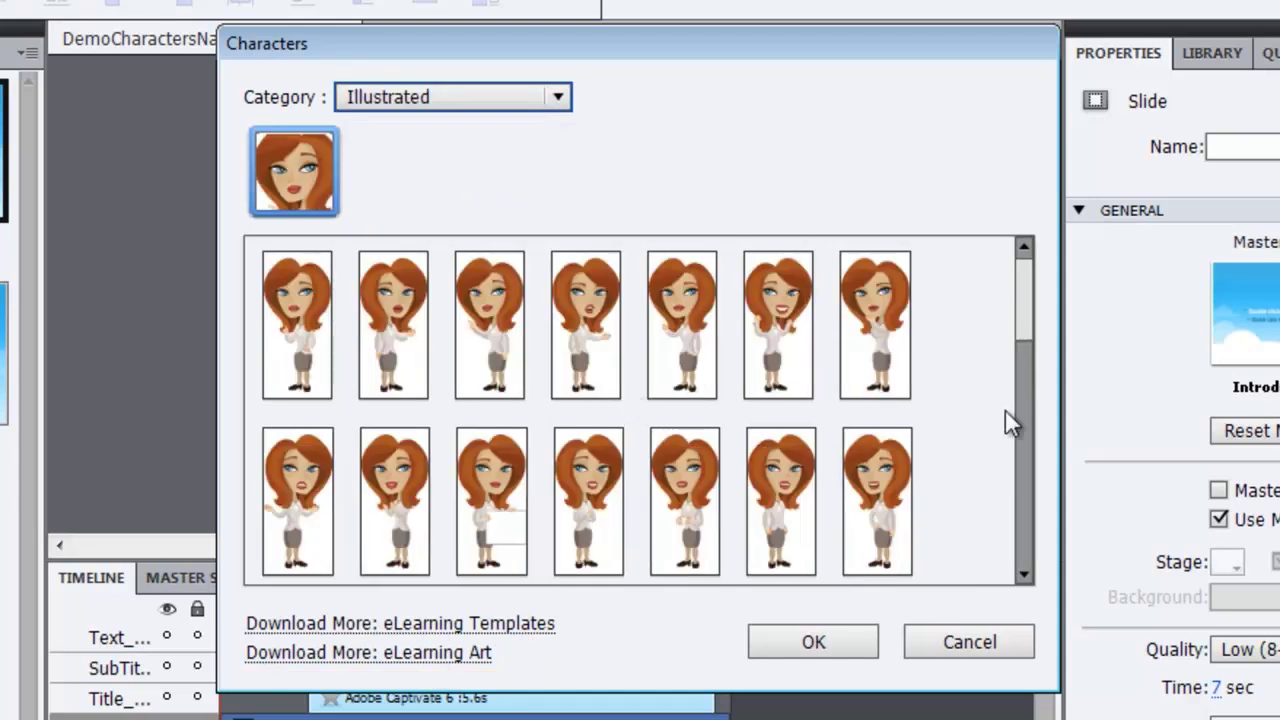
{"action": "left_click_drag", "start_coordinate": [1022, 326], "coordinate": [1021, 376]}
{"action": "left_click", "coordinate": [486, 431]}
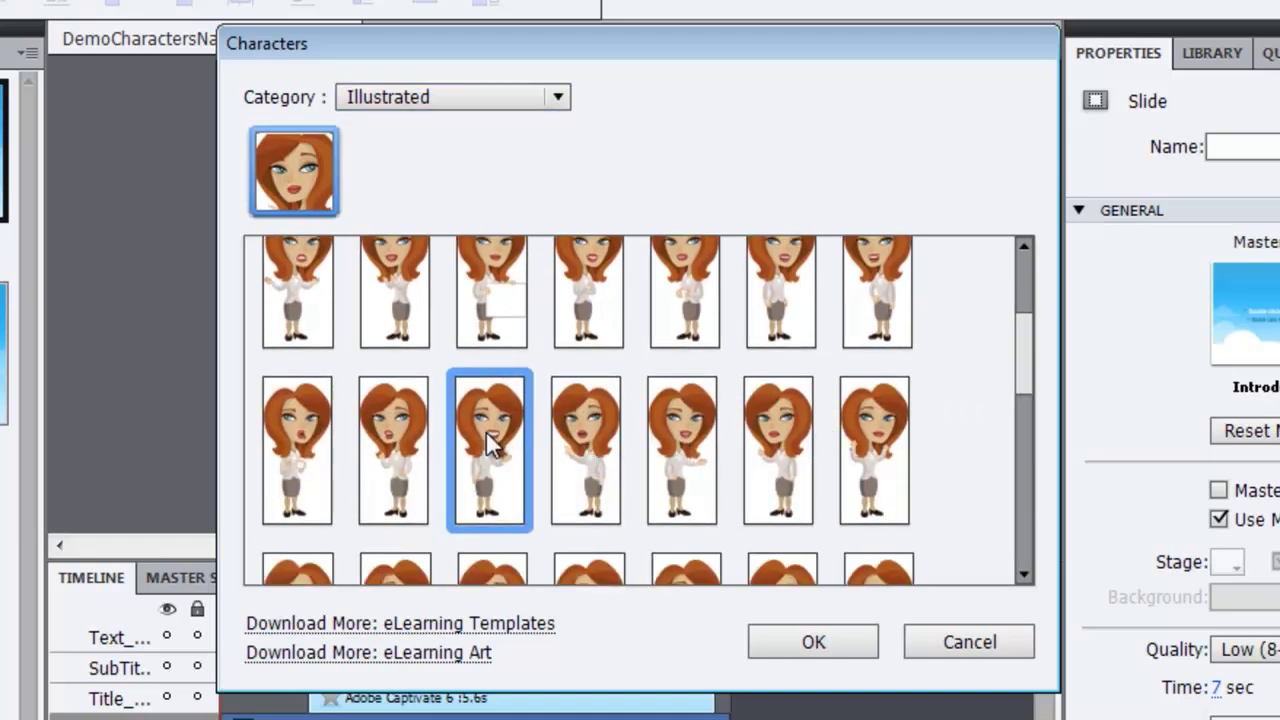
{"action": "left_click", "coordinate": [814, 643]}
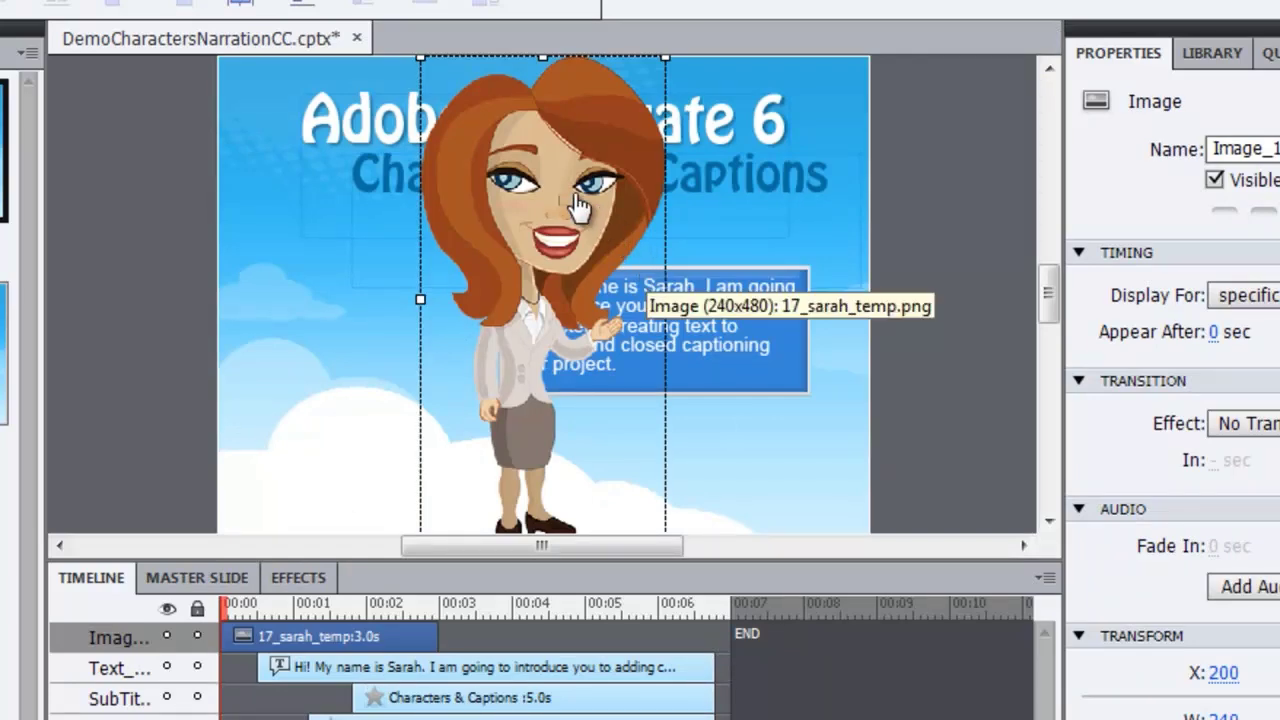
Step: Move Sarah left of the caption, extend her to 6.8 s, and apply Fade In and Out
{"action": "left_click_drag", "start_coordinate": [547, 182], "coordinate": [365, 376]}
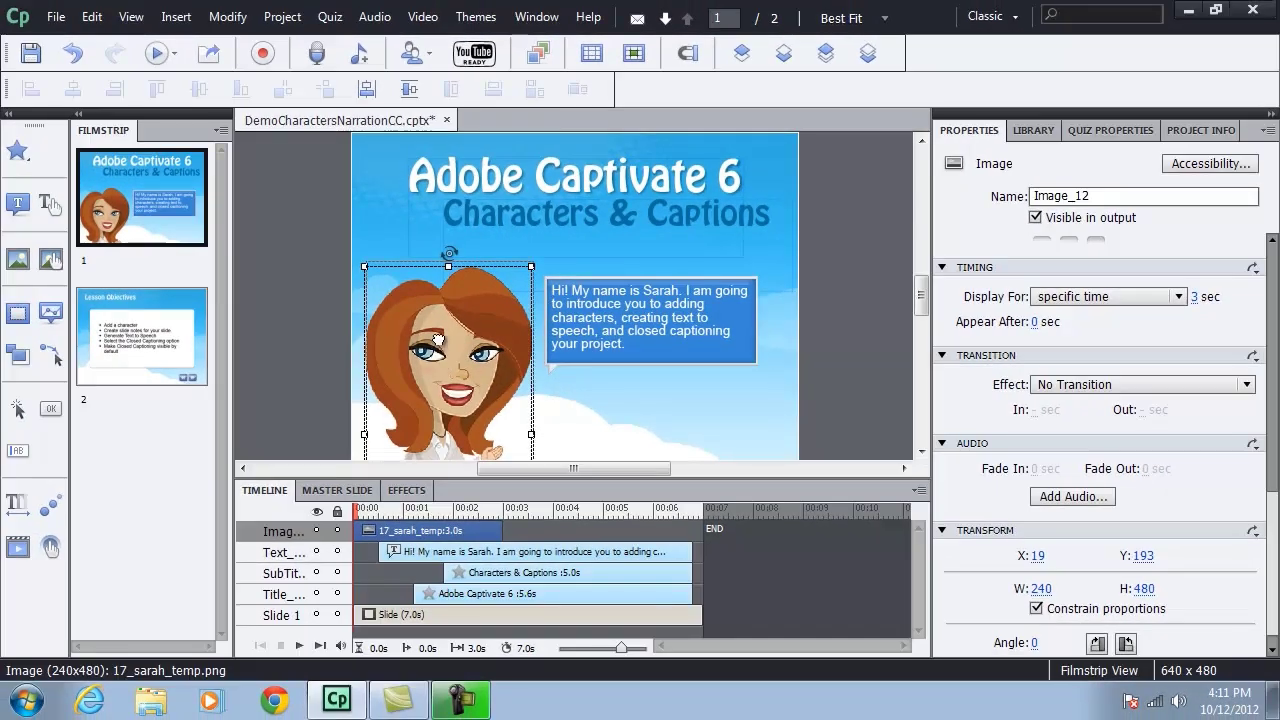
{"action": "left_click_drag", "start_coordinate": [440, 345], "coordinate": [447, 330]}
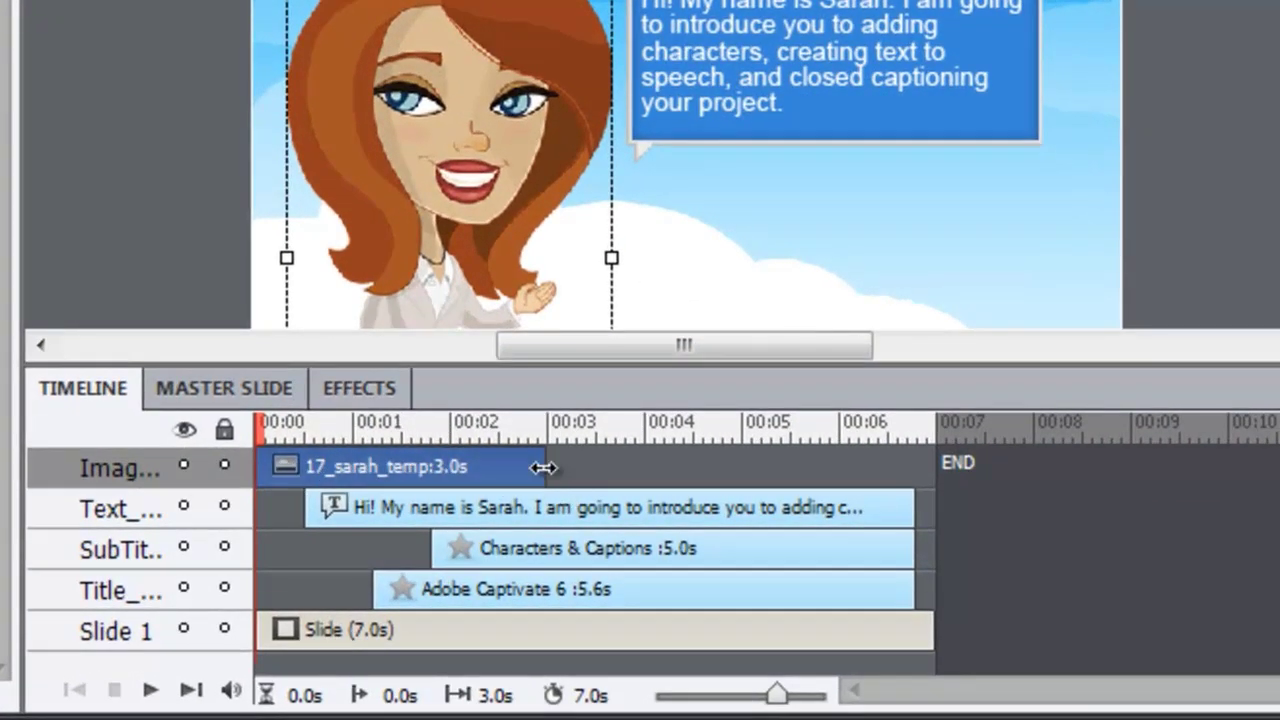
{"action": "left_click_drag", "start_coordinate": [545, 466], "coordinate": [913, 467]}
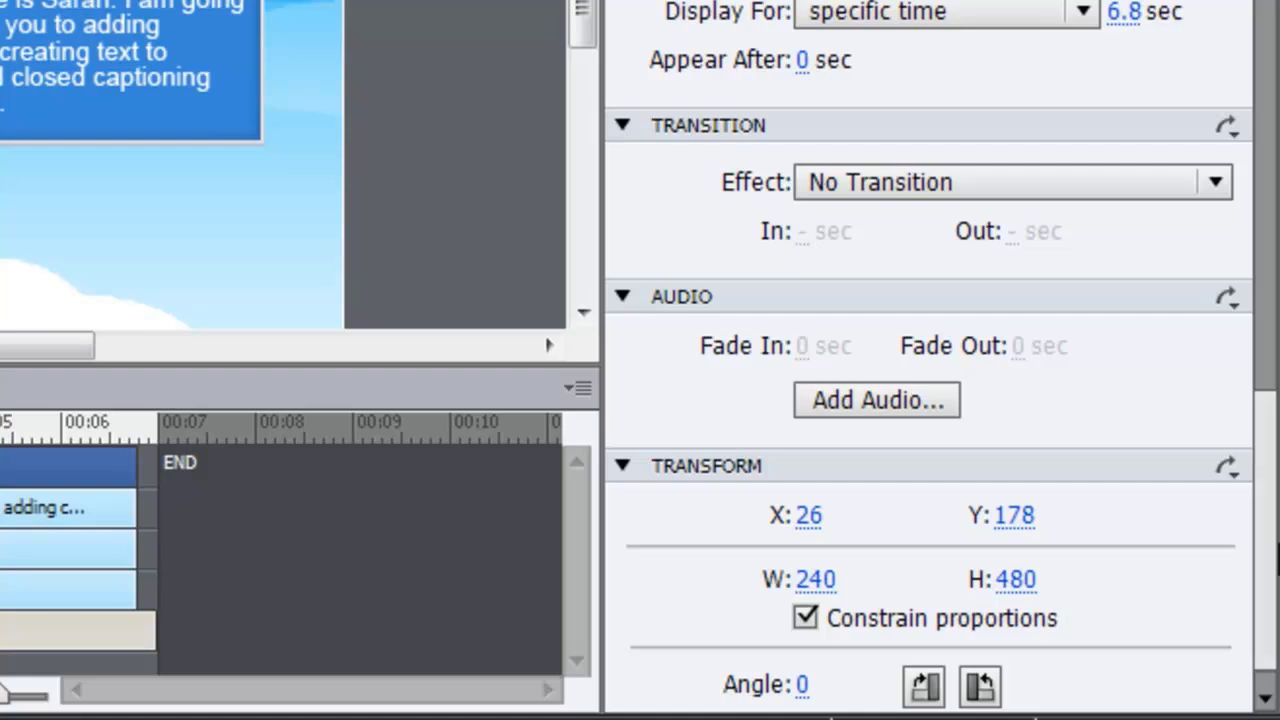
{"action": "left_click", "coordinate": [1213, 182]}
{"action": "left_click", "coordinate": [1102, 224]}
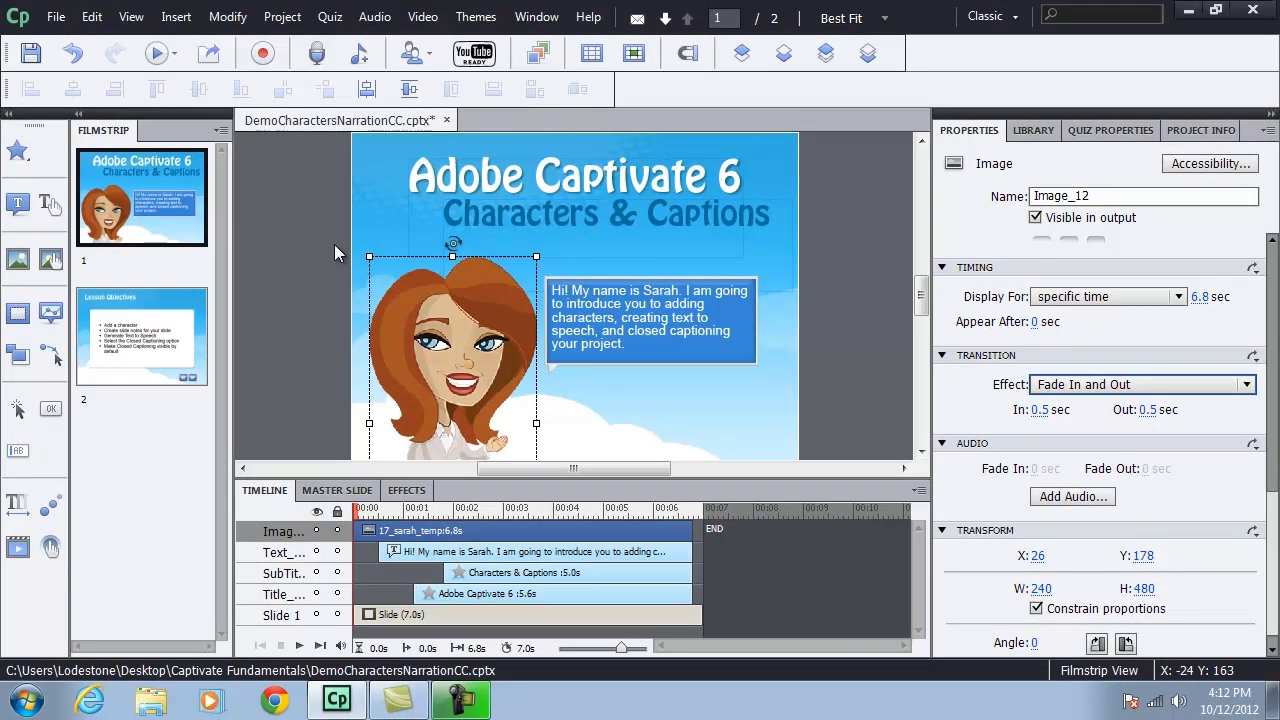
{"action": "left_click", "coordinate": [176, 56]}
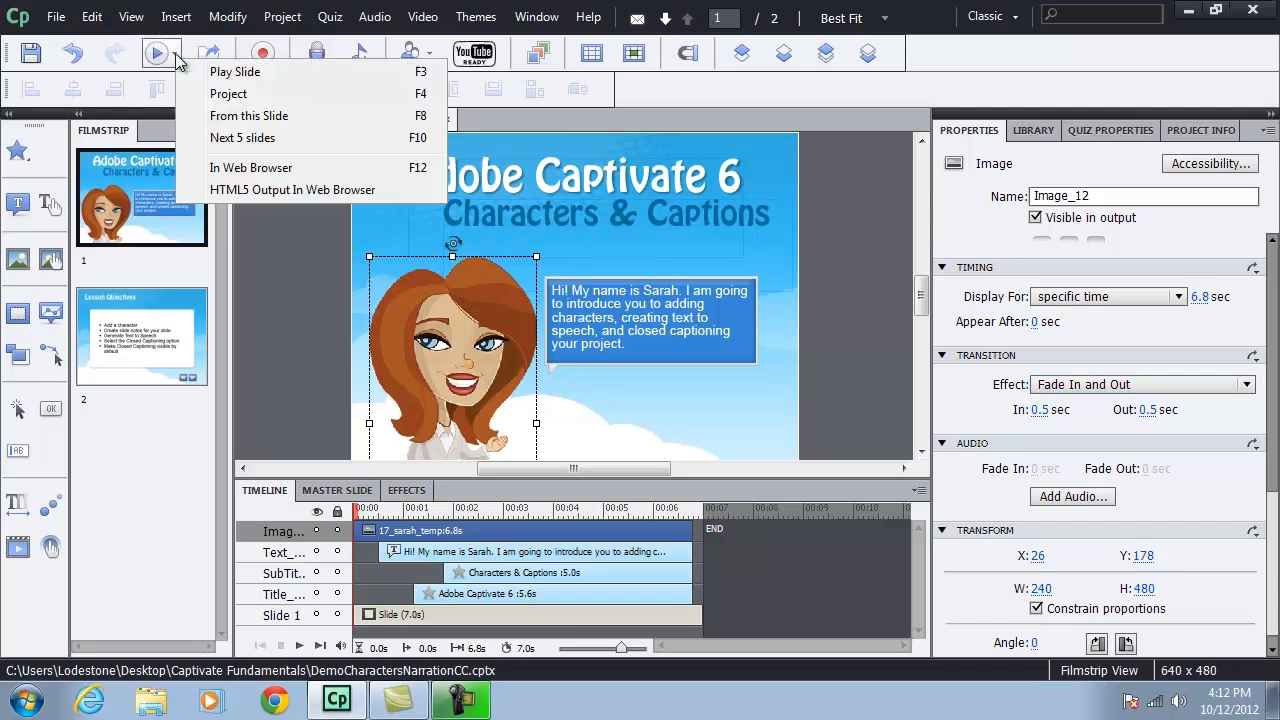
{"action": "left_click", "coordinate": [246, 96]}
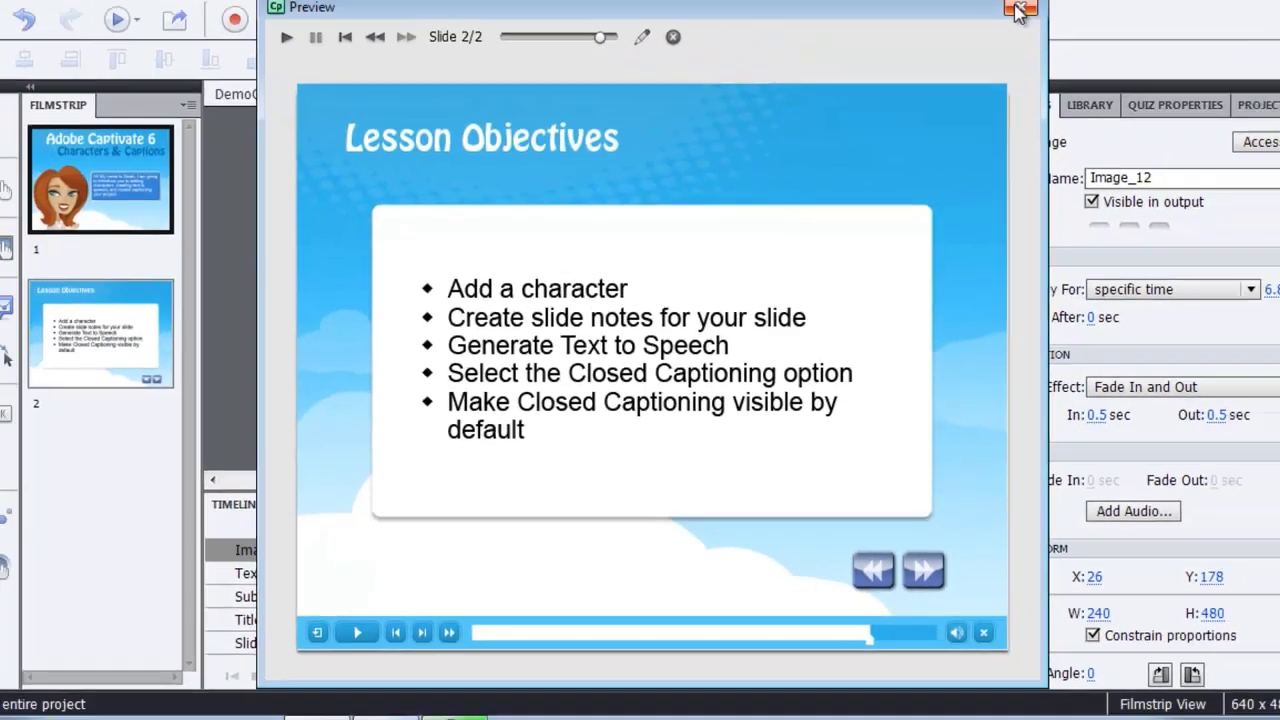
{"action": "left_click", "coordinate": [1020, 11]}
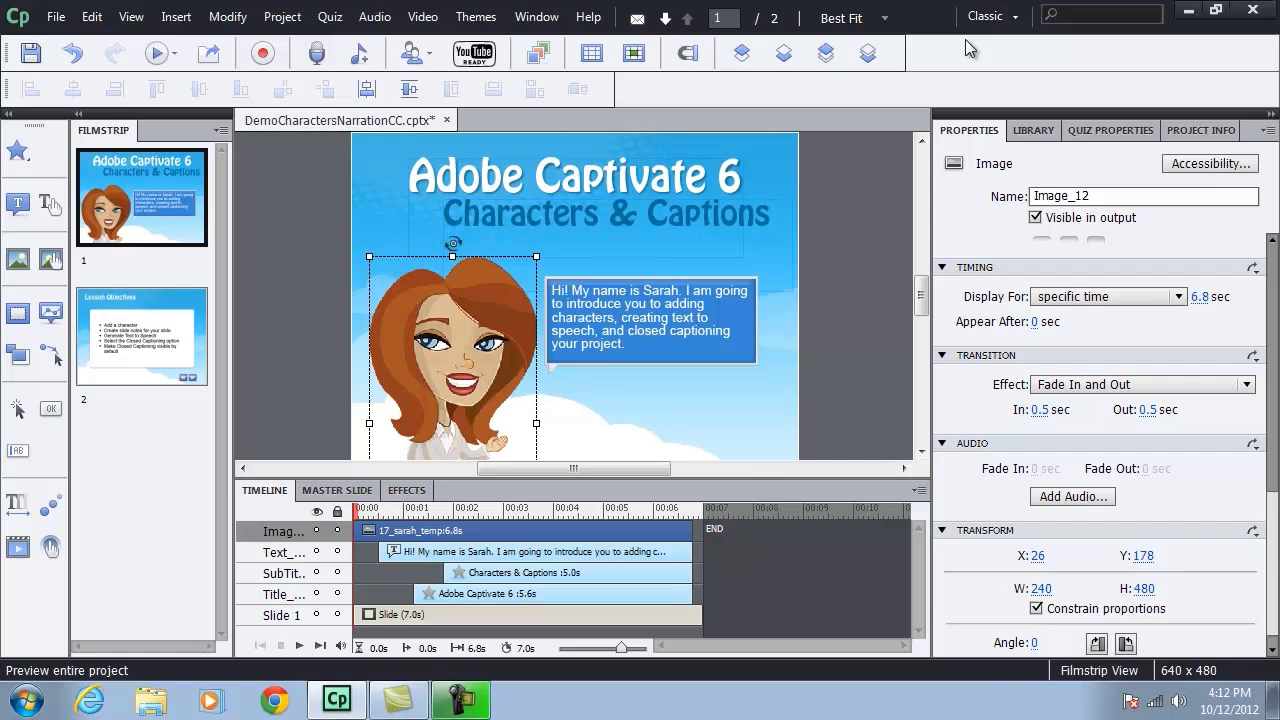
Step: Show the Slide Notes panel and select the first note
{"action": "left_click", "coordinate": [537, 18]}
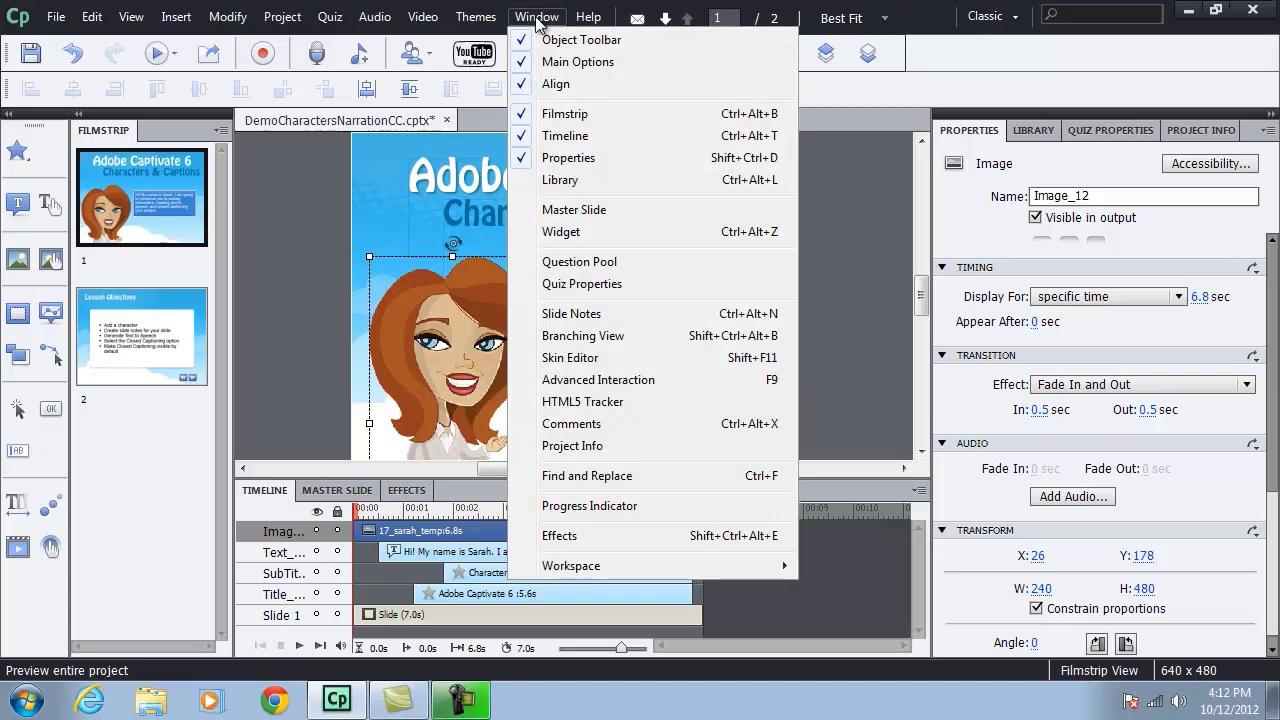
{"action": "left_click", "coordinate": [556, 313]}
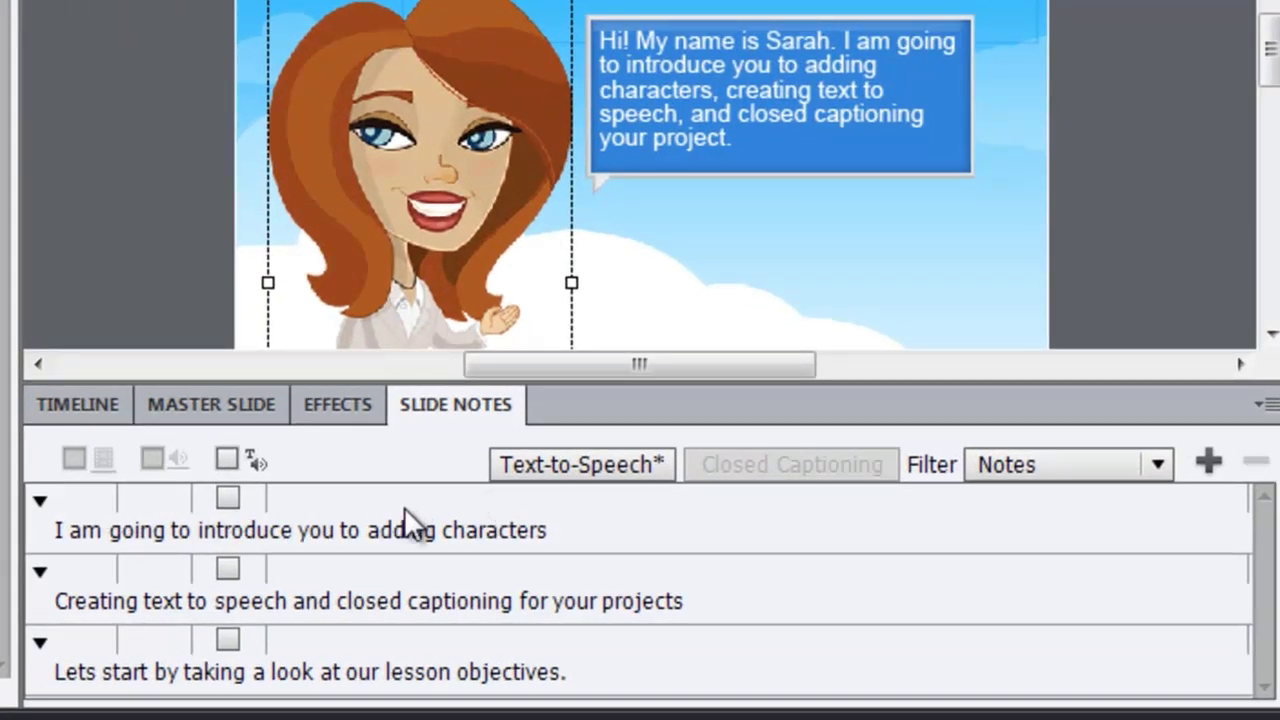
{"action": "left_click", "coordinate": [73, 498]}
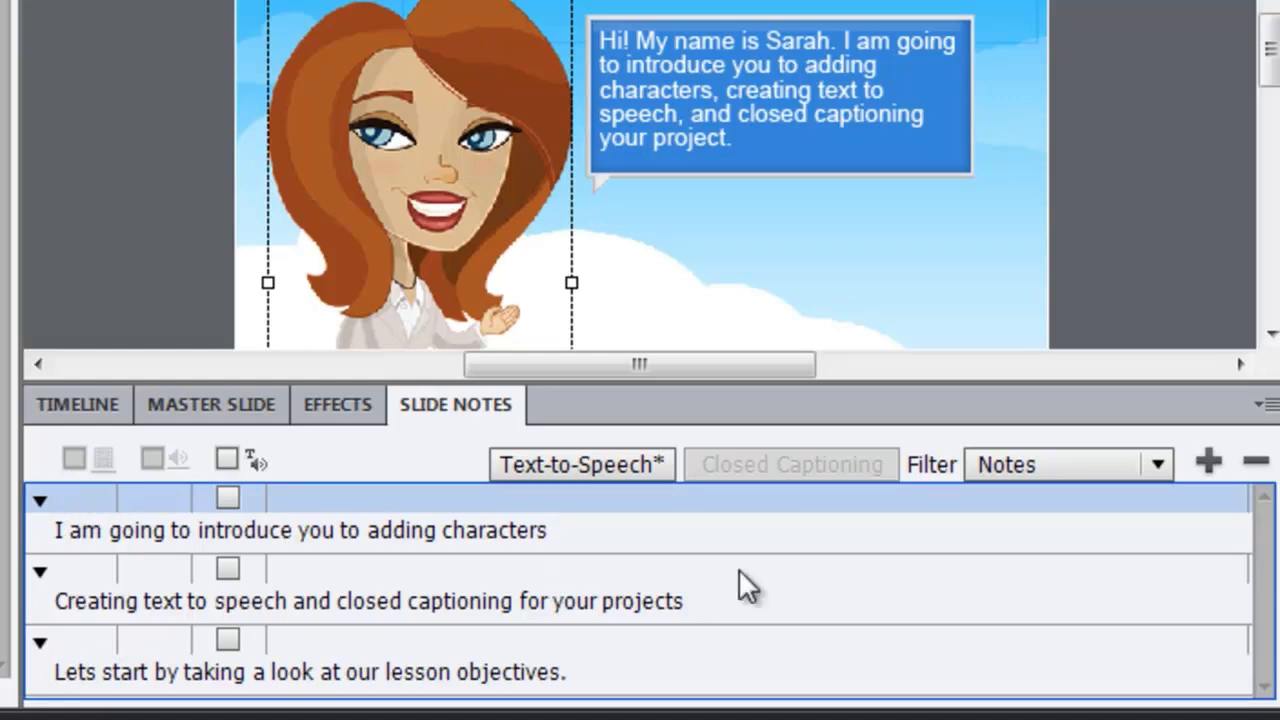
Step: Add a new top slide note reading 'Hi! My name is Sarah.'
{"action": "left_click", "coordinate": [1206, 459]}
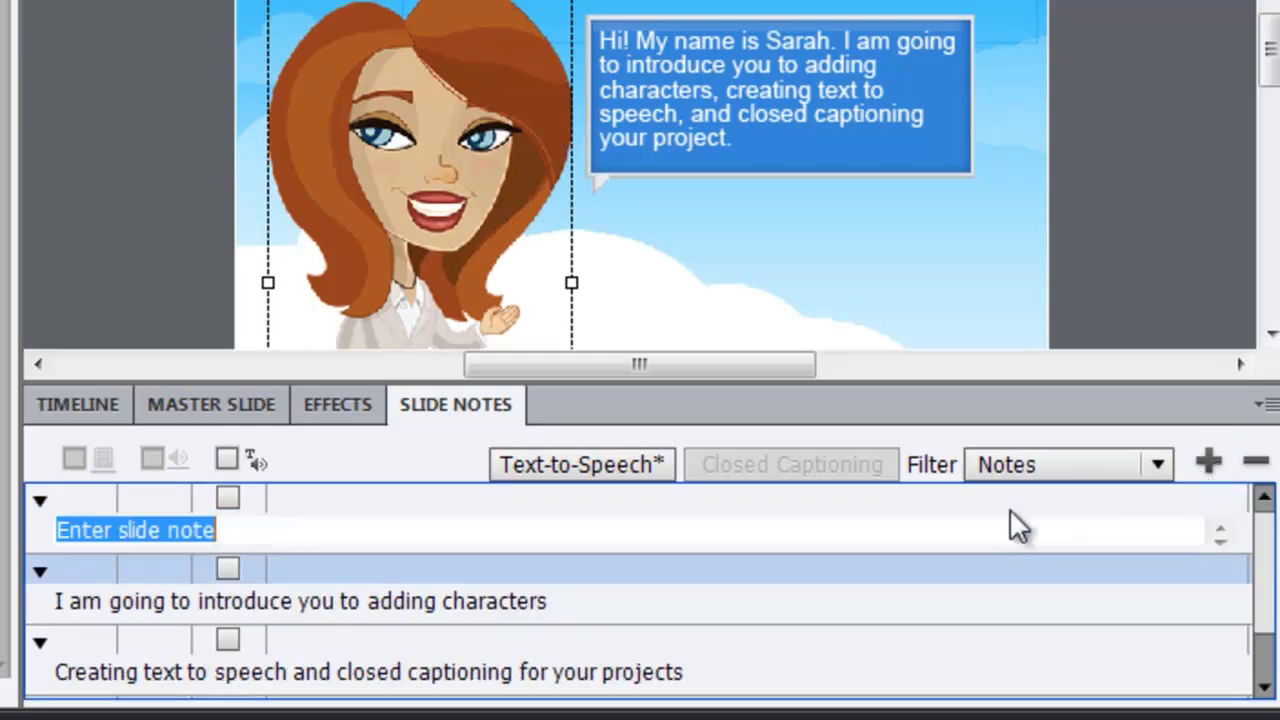
{"action": "type", "text": "Hi"}
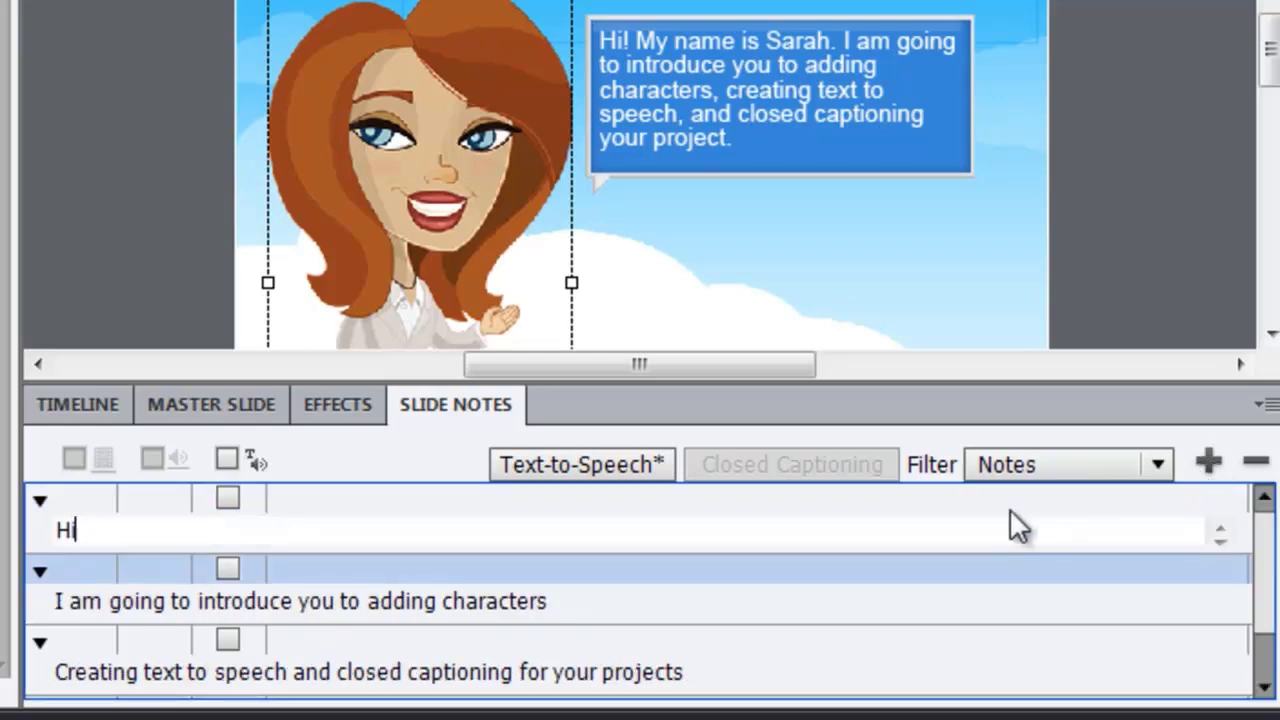
{"action": "type", "text": "My name is Sarah"}
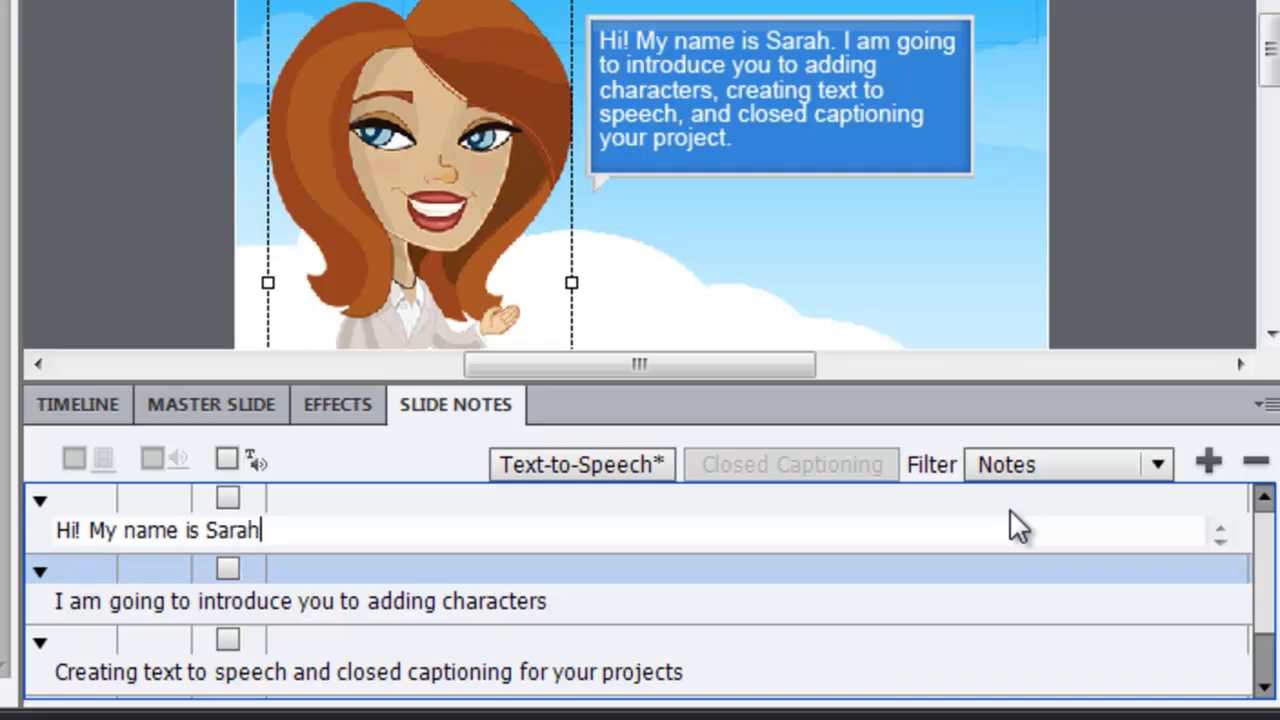
{"action": "type", "text": "."}
Step: Collapse the four note rows, enable Text-to-Speech for all notes, and open Speech Management
{"action": "left_click", "coordinate": [42, 501]}
{"action": "left_click", "coordinate": [42, 571]}
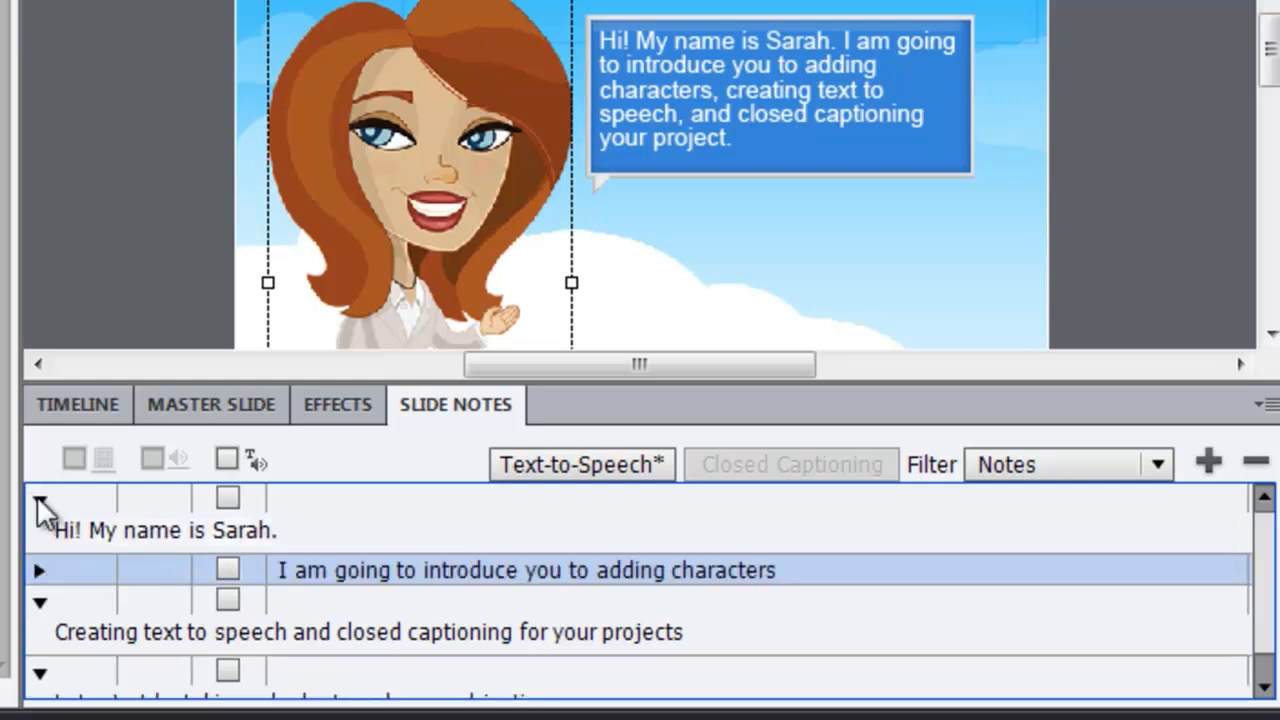
{"action": "left_click", "coordinate": [40, 502]}
{"action": "left_click", "coordinate": [42, 568]}
{"action": "left_click", "coordinate": [40, 592]}
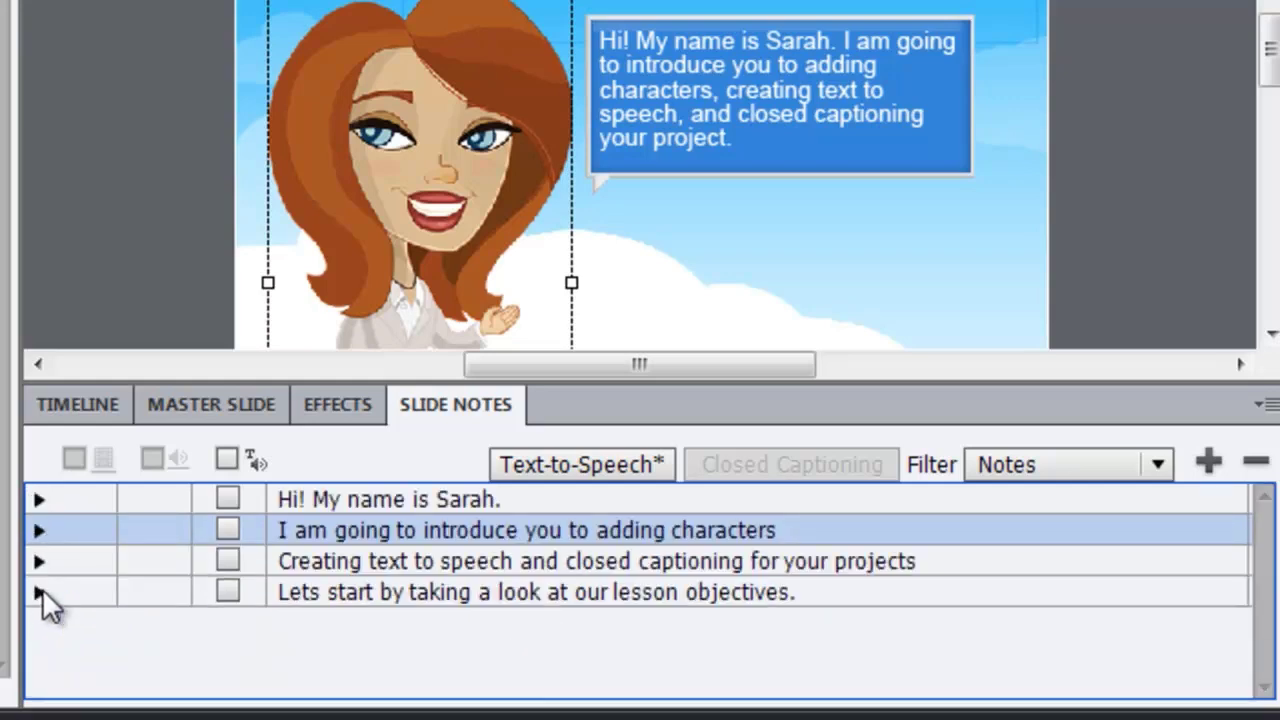
{"action": "left_click", "coordinate": [227, 458]}
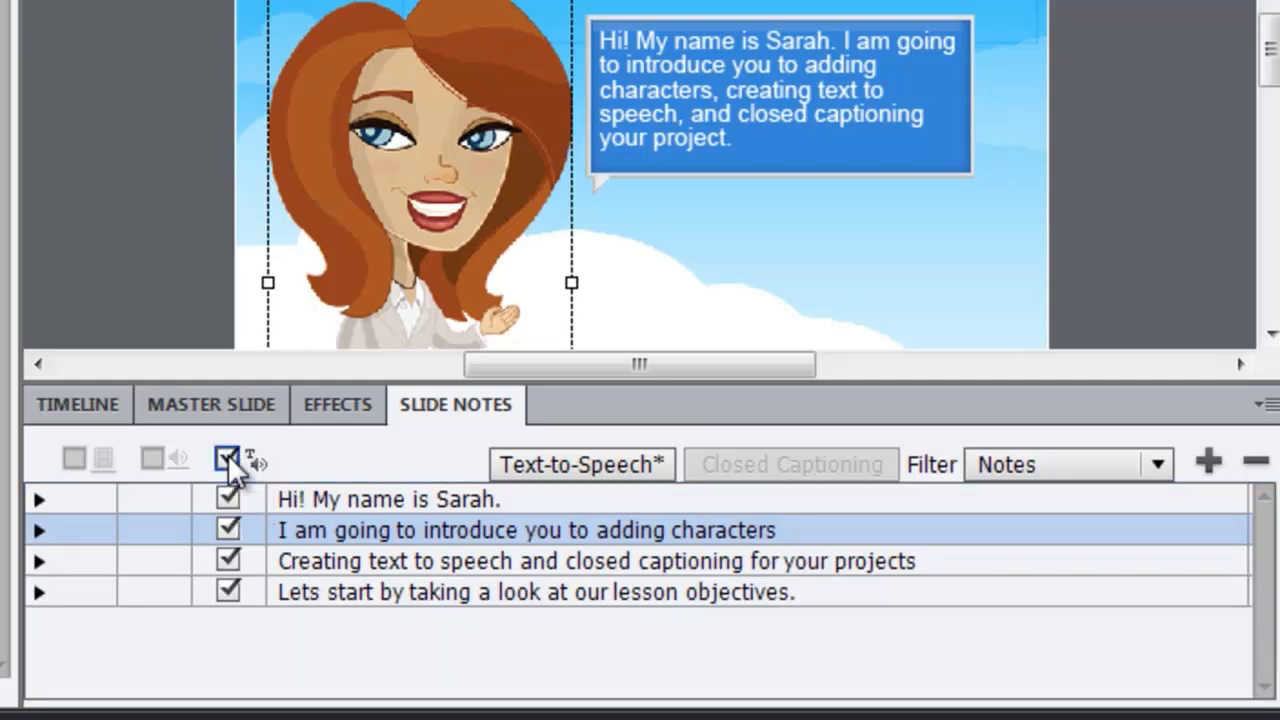
{"action": "left_click", "coordinate": [562, 465]}
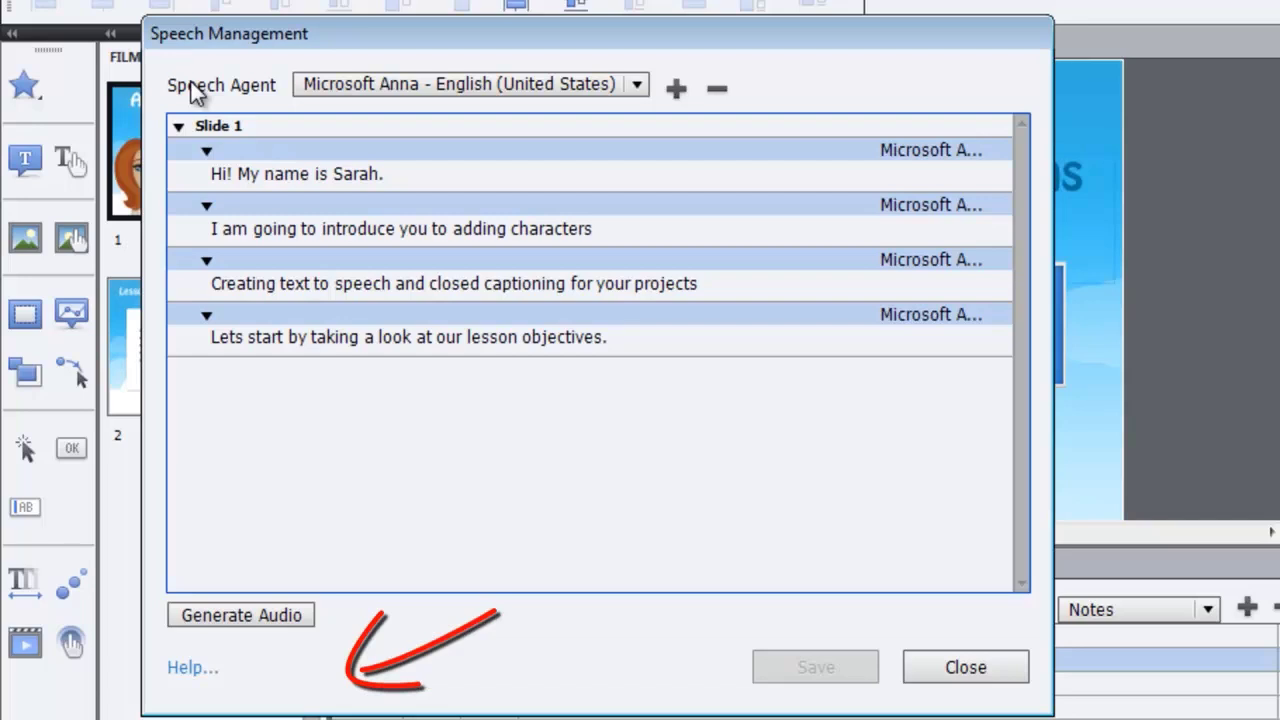
Step: Assign the Kate voice to all four notes and generate their narration audio
{"action": "left_click", "coordinate": [637, 88]}
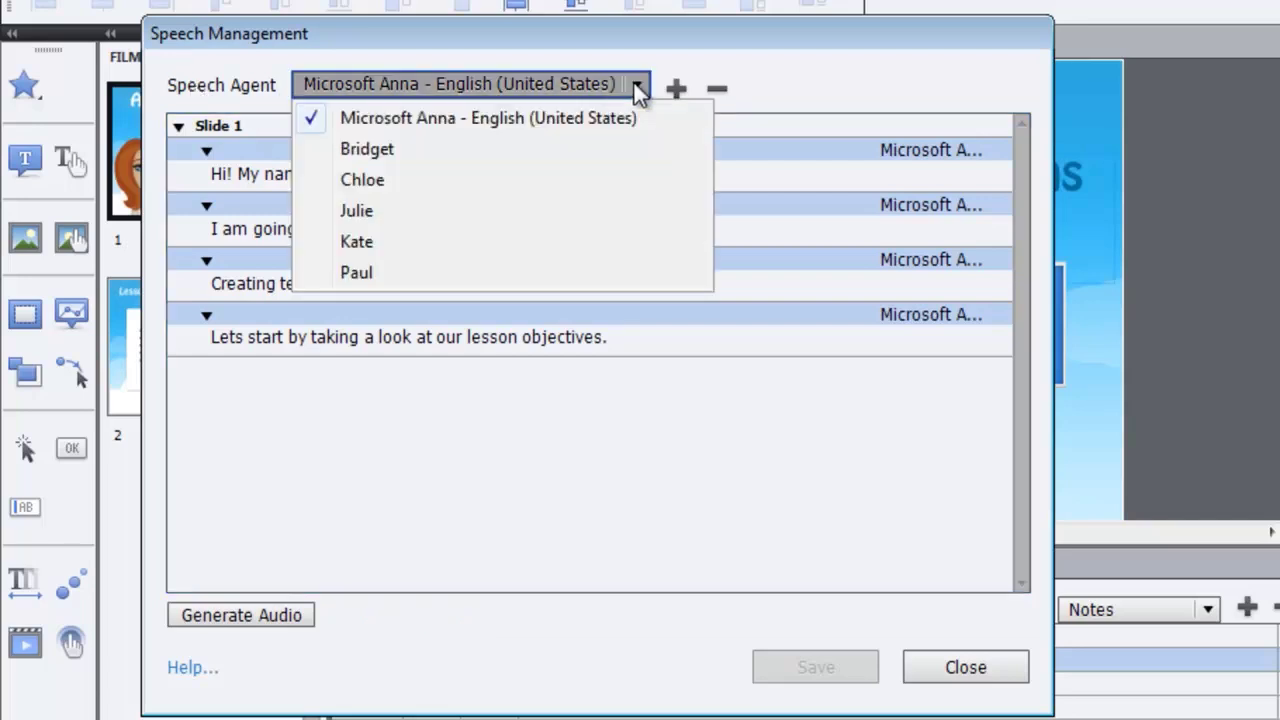
{"action": "left_click", "coordinate": [366, 249]}
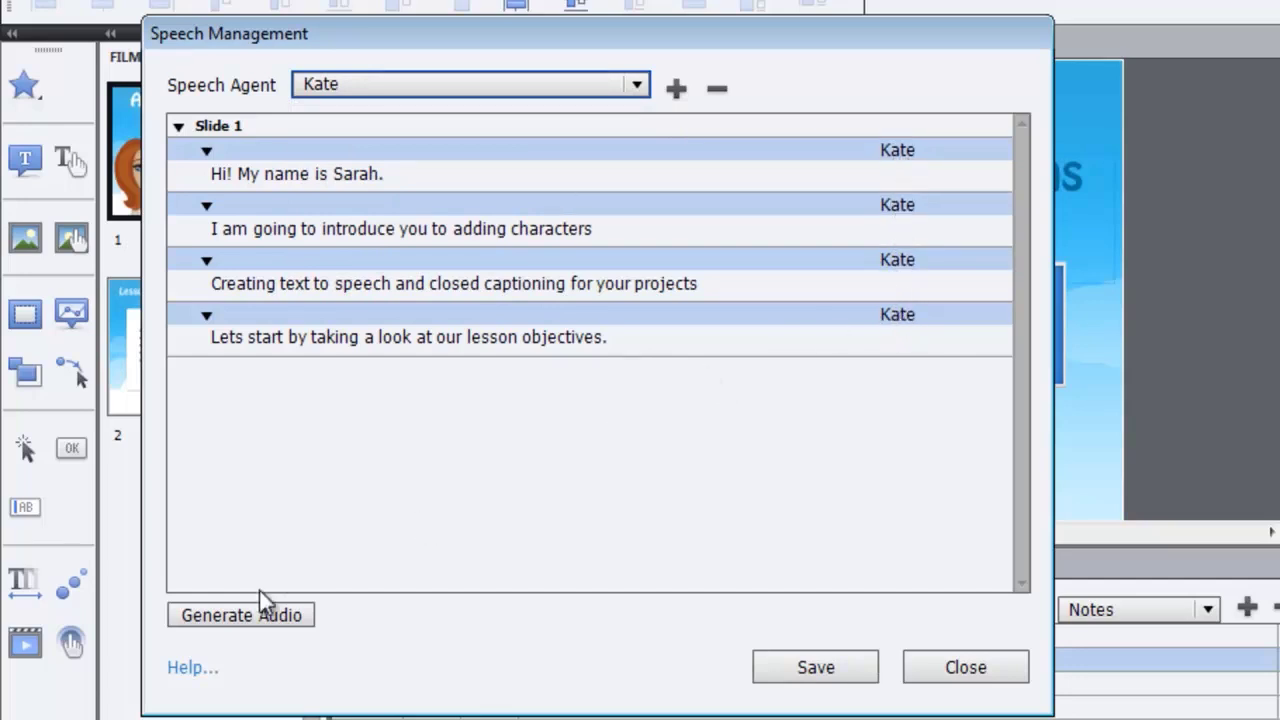
{"action": "left_click", "coordinate": [233, 619]}
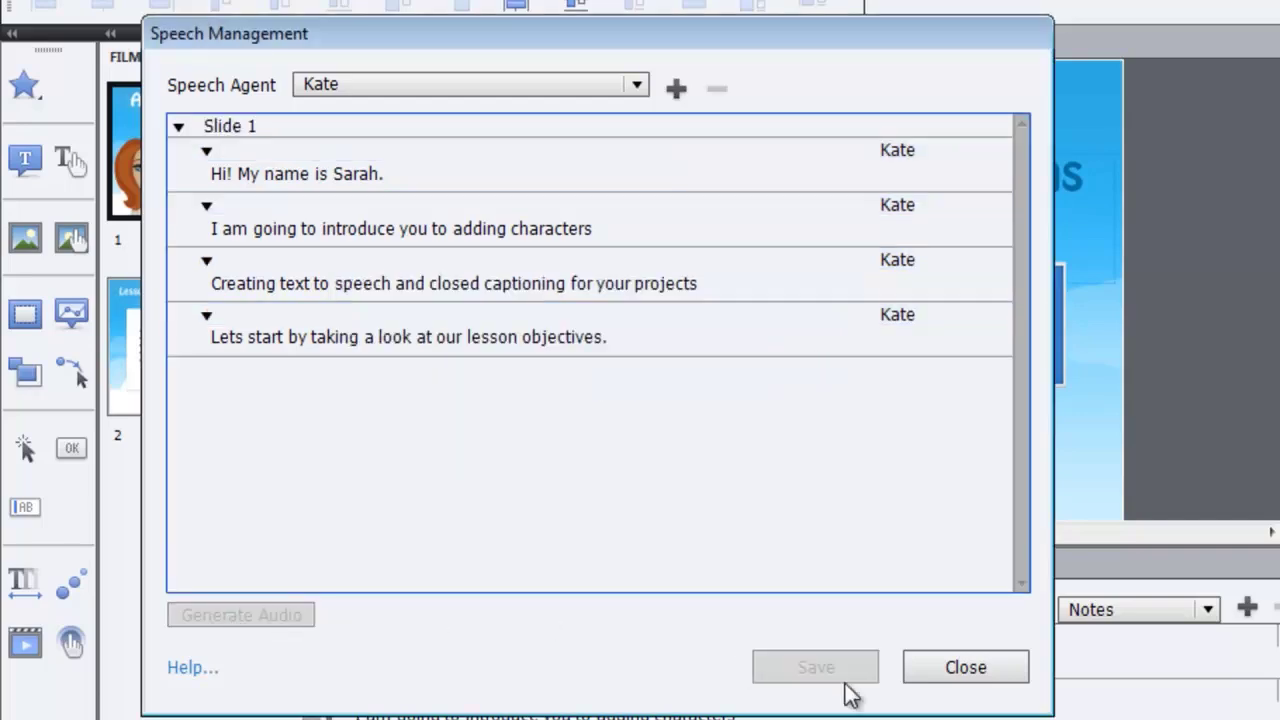
Step: Extend the Image, Text, SubTitle and Title timeline clips to the 13.9-second slide end
{"action": "left_click", "coordinate": [952, 672]}
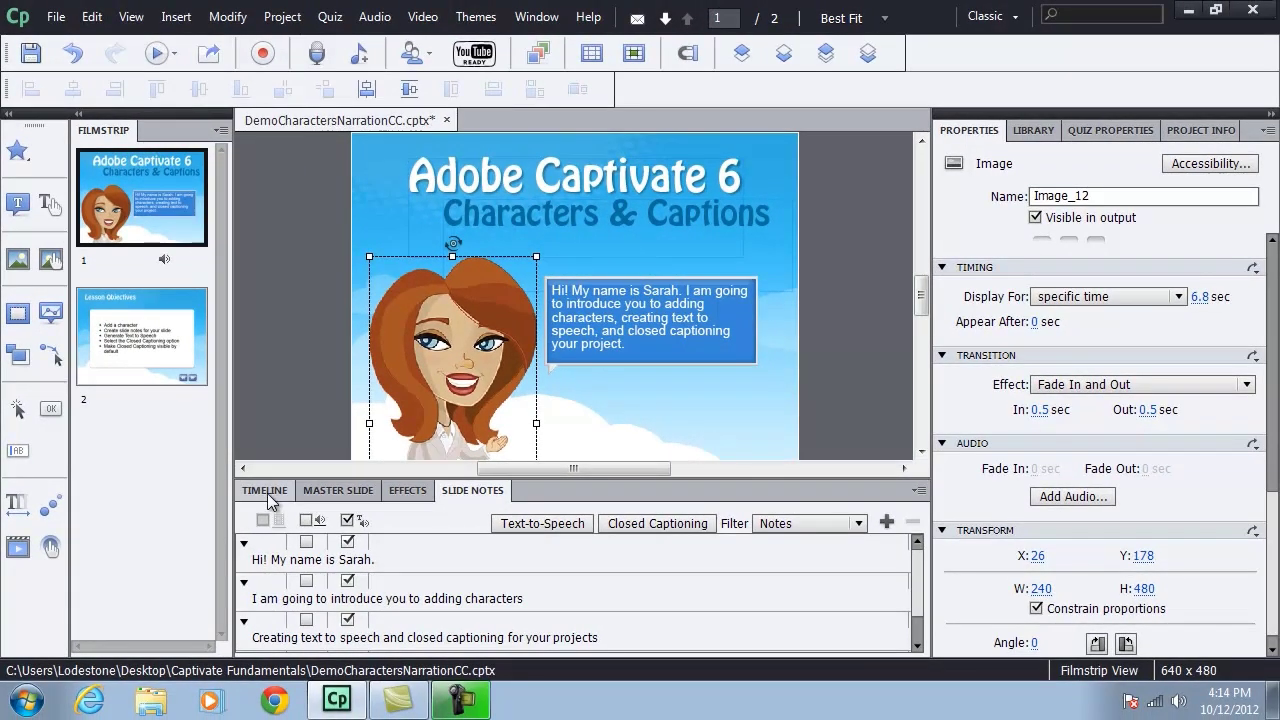
{"action": "left_click", "coordinate": [376, 590]}
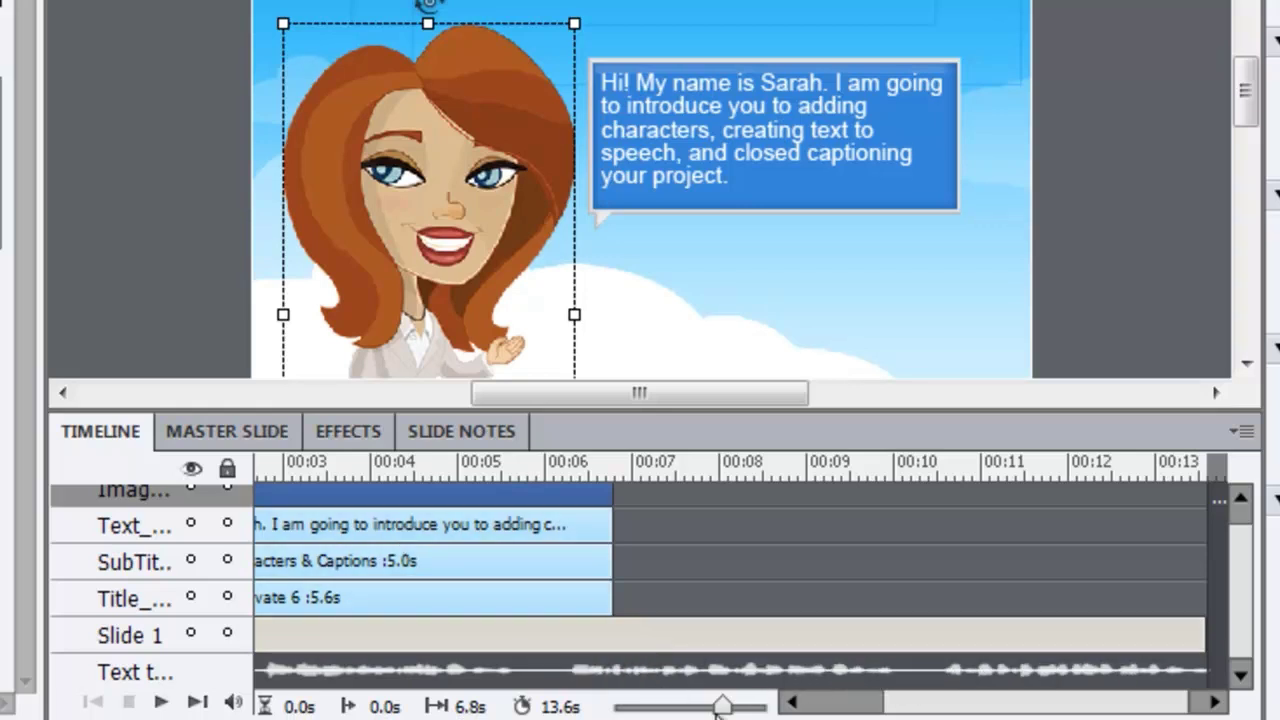
{"action": "left_click_drag", "start_coordinate": [920, 703], "coordinate": [820, 704]}
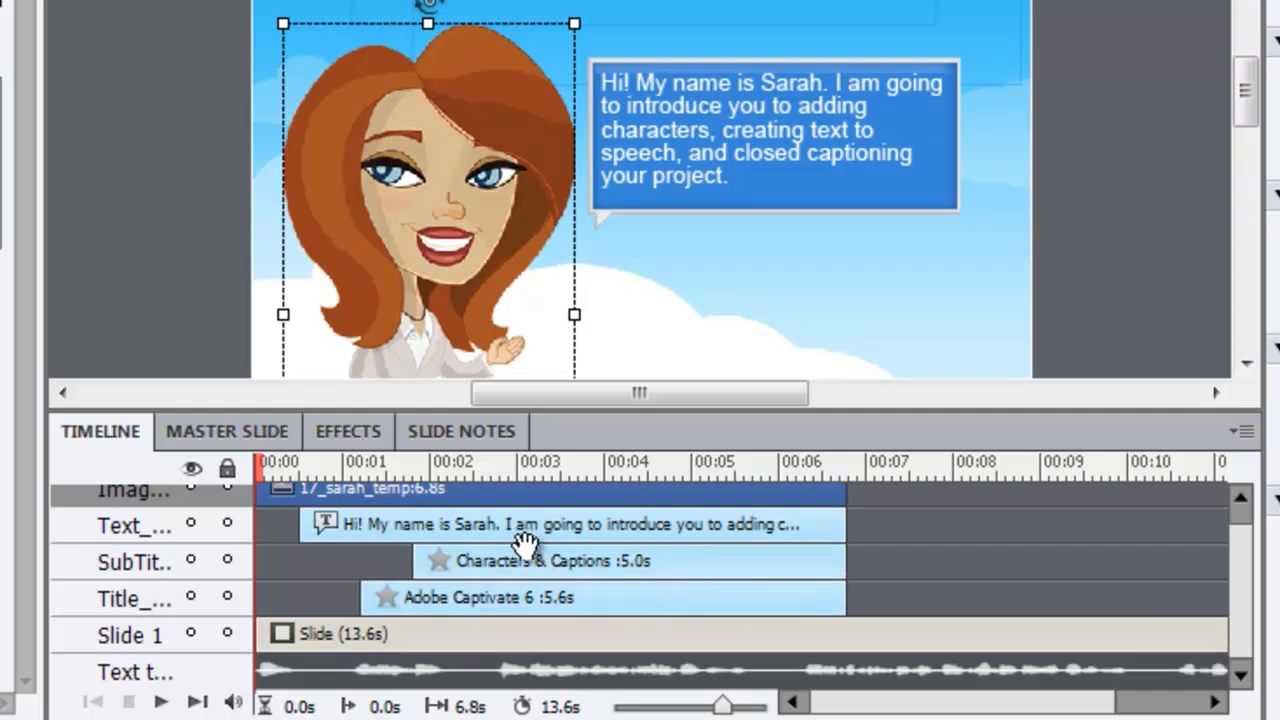
{"action": "left_click", "coordinate": [828, 526]}
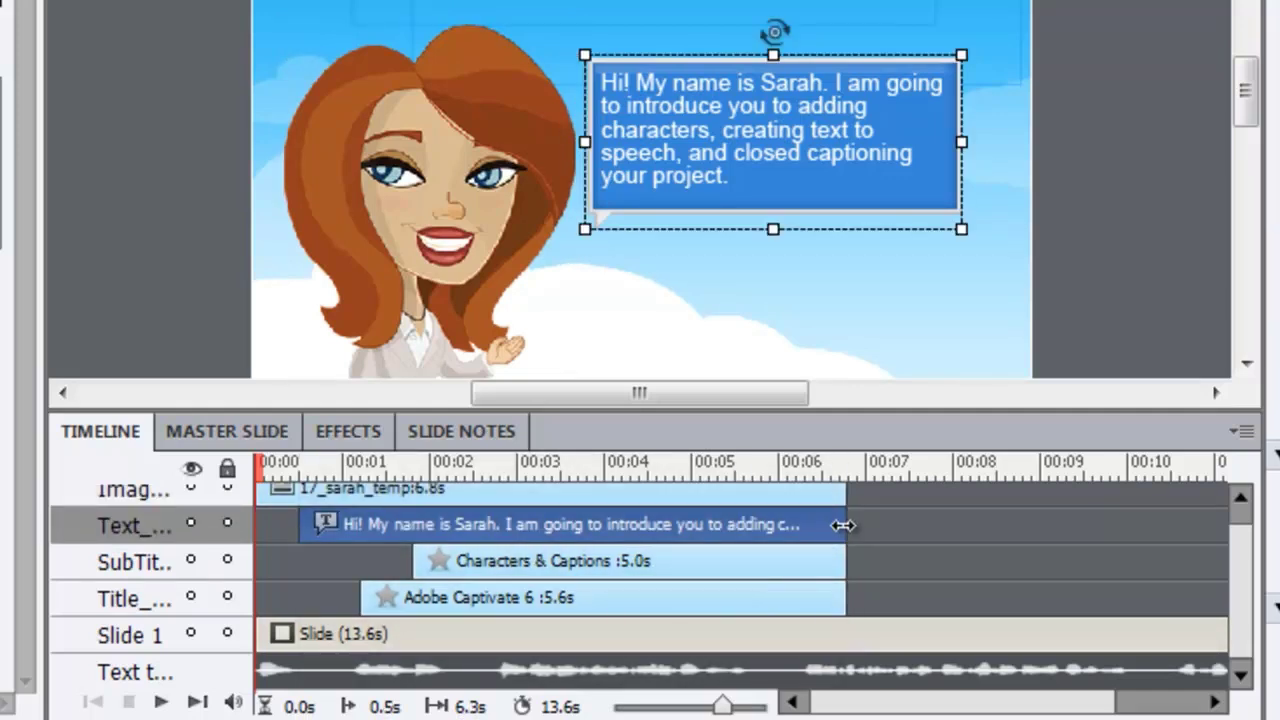
{"action": "left_click", "coordinate": [849, 494]}
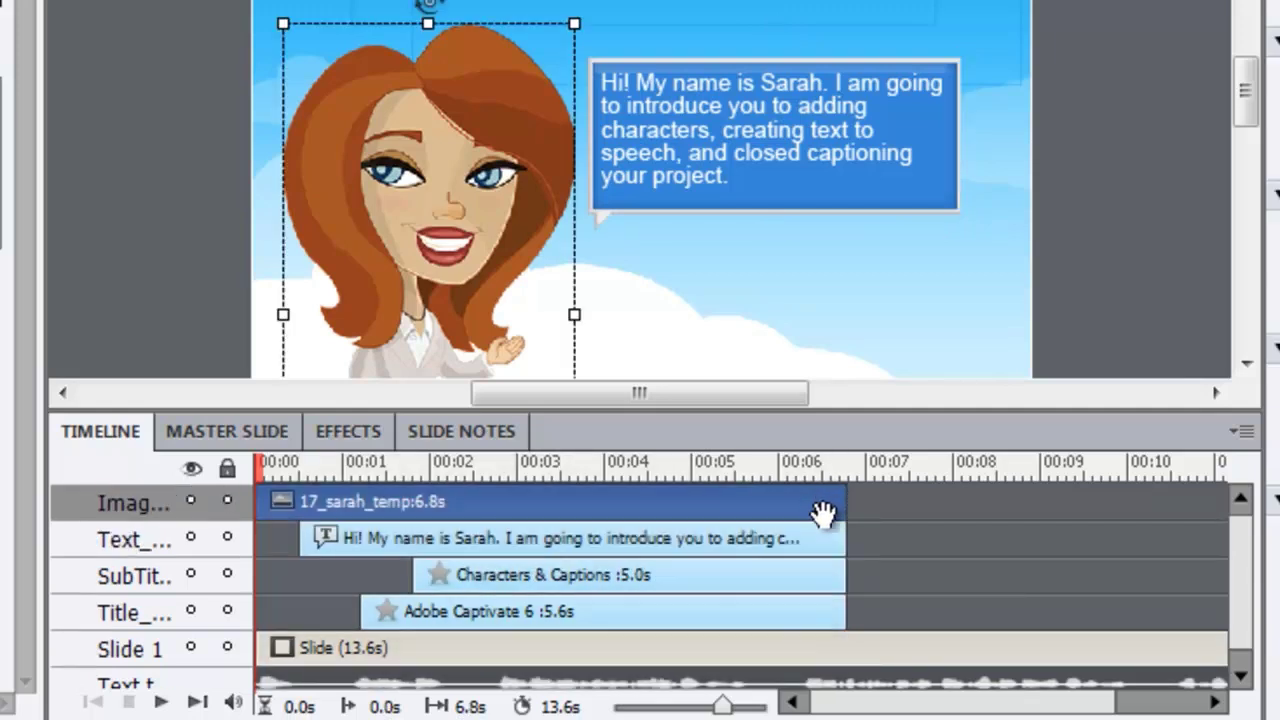
{"action": "left_click", "coordinate": [790, 604], "text": "shift"}
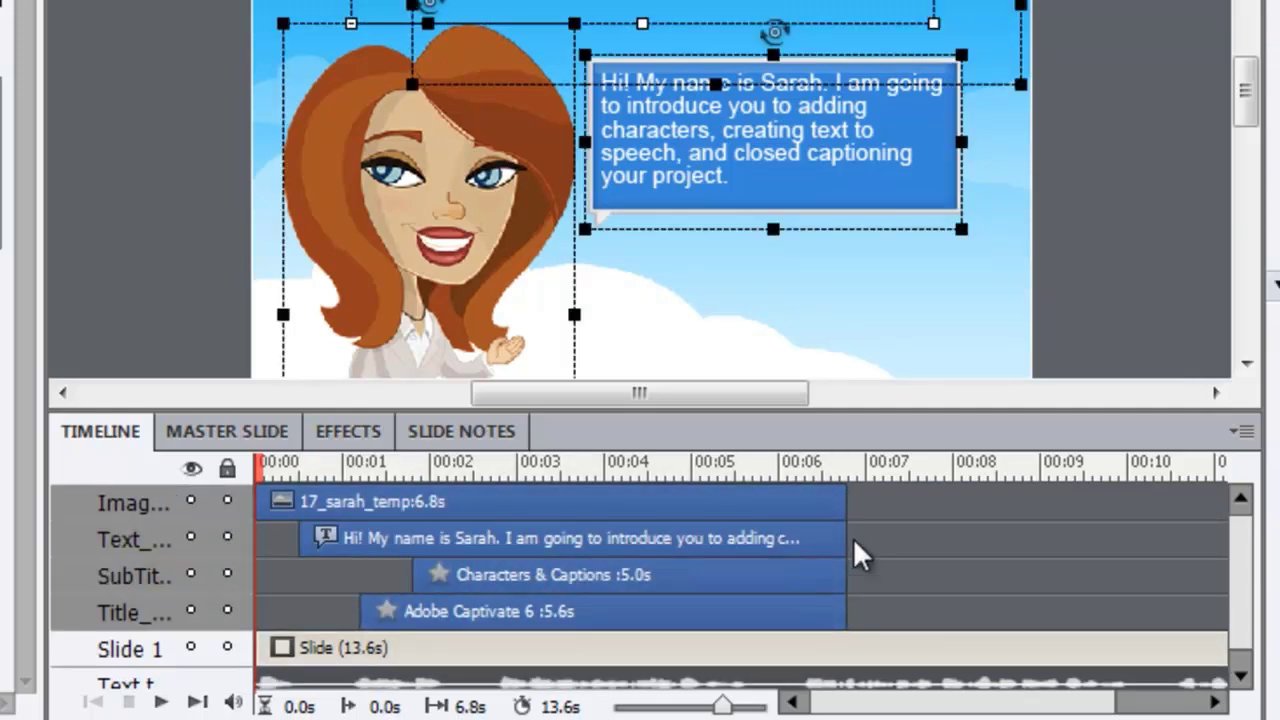
{"action": "mouse_move", "coordinate": [845, 538]}
{"action": "left_mouse_down"}
{"action": "mouse_move", "coordinate": [1243, 530]}
{"action": "mouse_move", "coordinate": [986, 548]}
{"action": "mouse_move", "coordinate": [1124, 541]}
{"action": "left_mouse_up"}
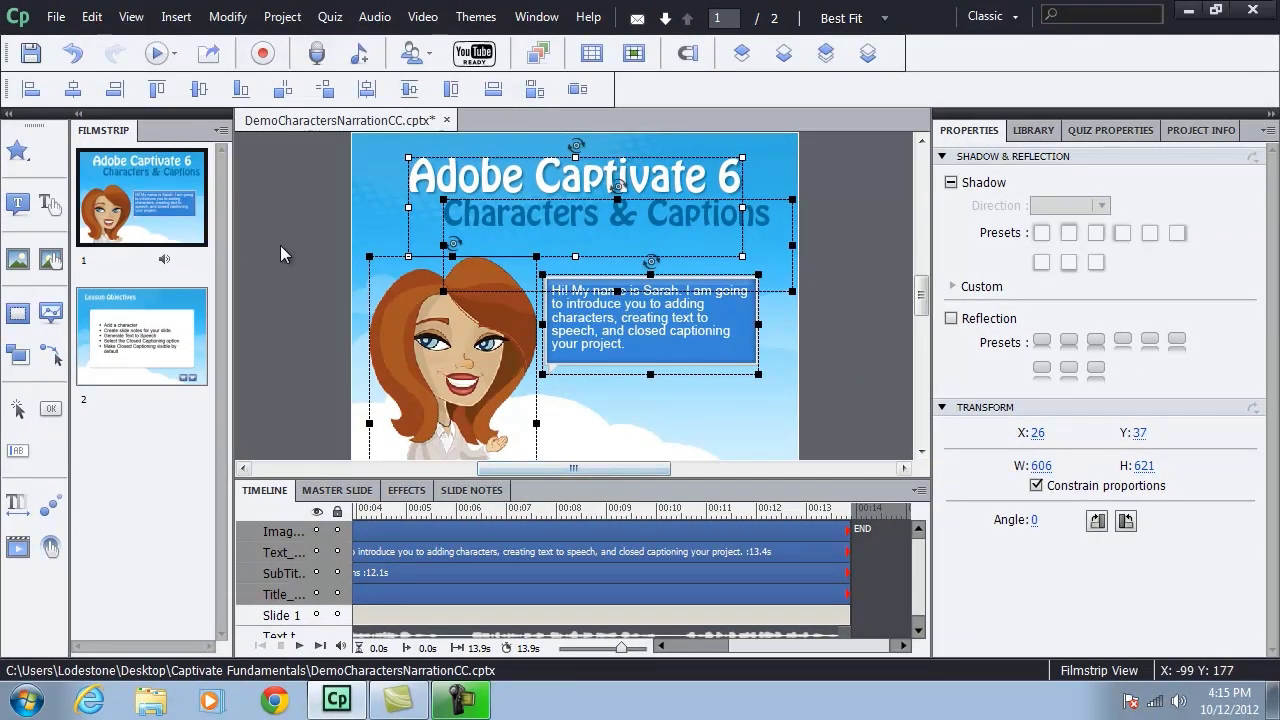
{"action": "left_click", "coordinate": [172, 54]}
{"action": "left_click", "coordinate": [216, 94]}
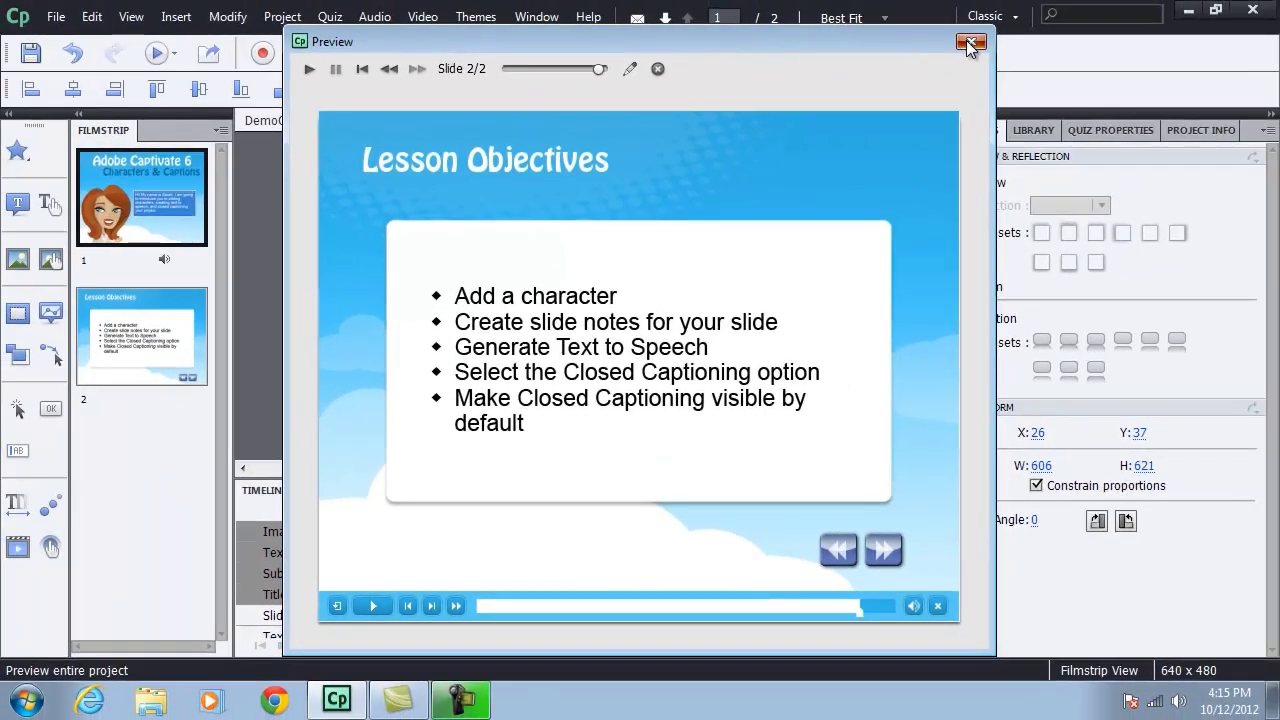
{"action": "left_click", "coordinate": [967, 43]}
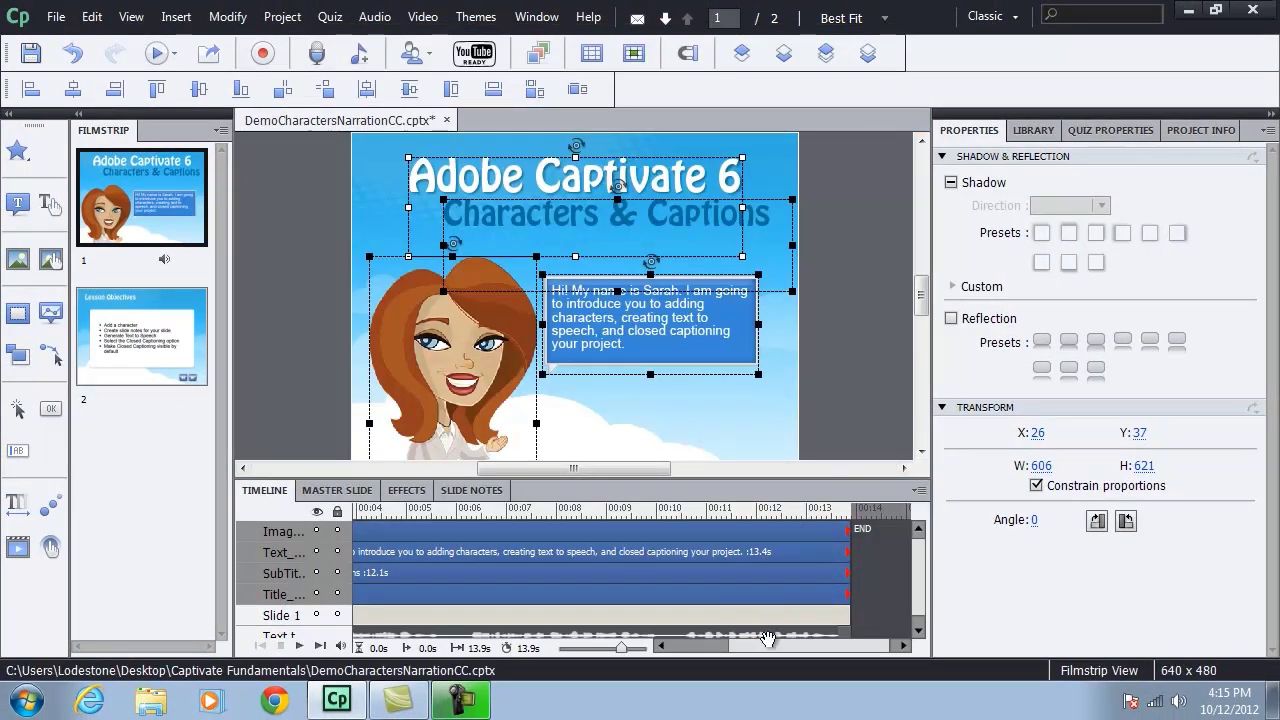
Step: Enable Audio CC for all four notes and open their caption timings in Slide Audio
{"action": "left_click", "coordinate": [472, 490]}
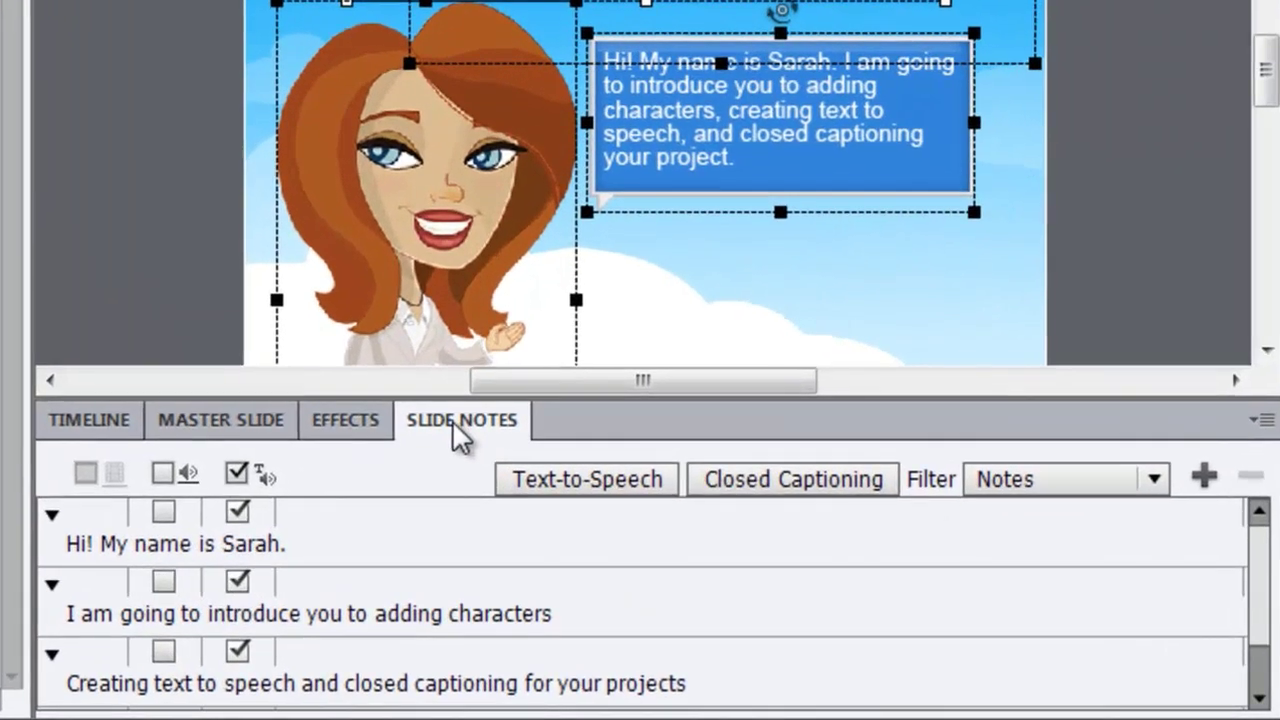
{"action": "left_click", "coordinate": [47, 513]}
{"action": "left_click", "coordinate": [51, 545]}
{"action": "left_click", "coordinate": [51, 576]}
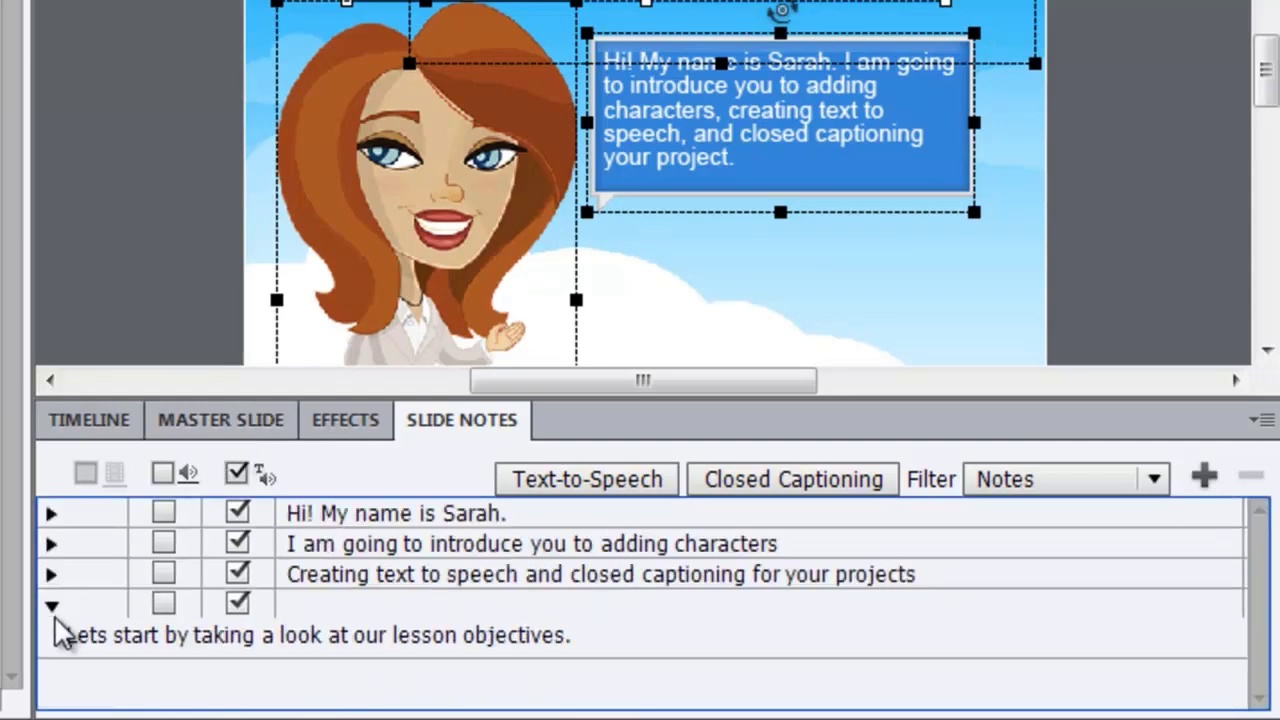
{"action": "left_click", "coordinate": [51, 605]}
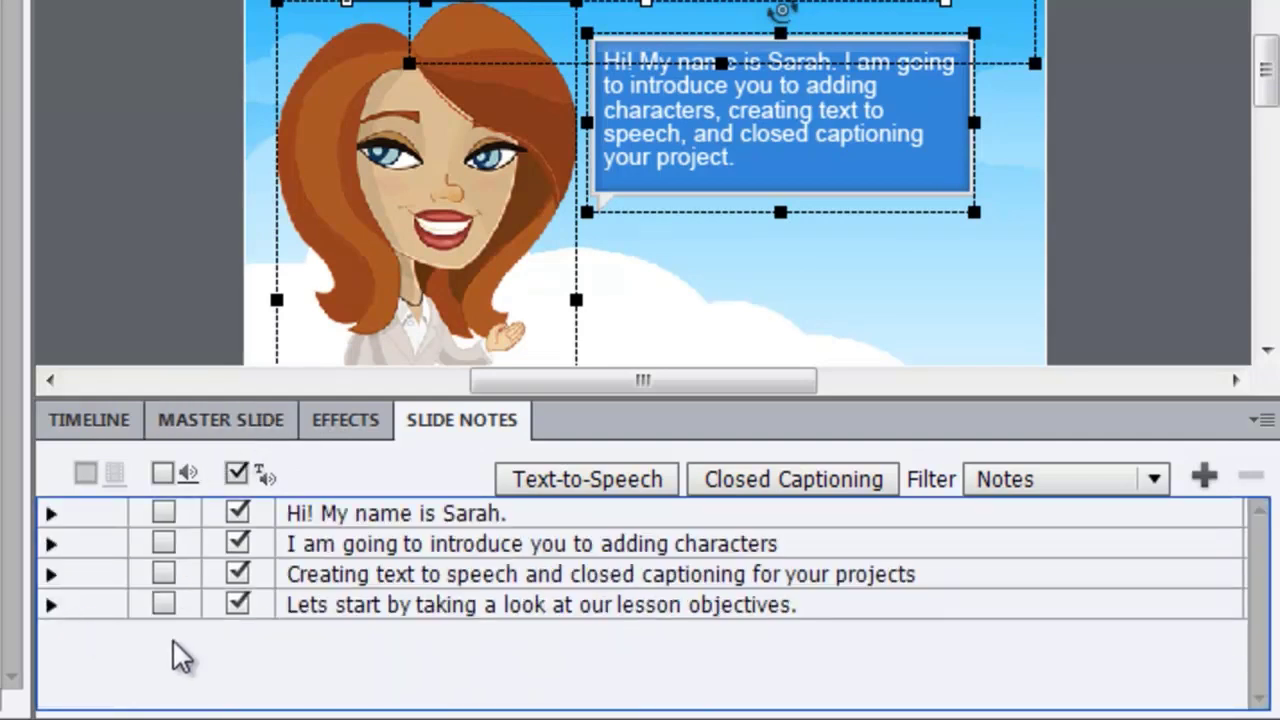
{"action": "left_click", "coordinate": [163, 474]}
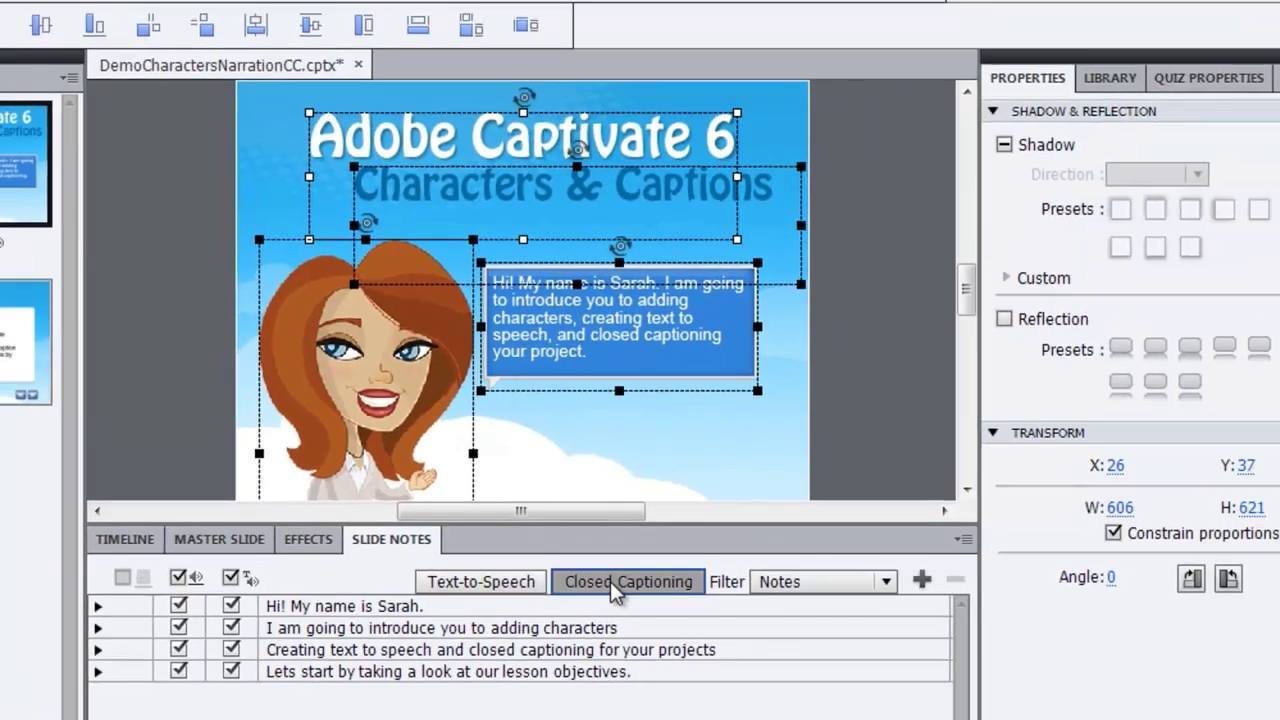
{"action": "left_click", "coordinate": [776, 490]}
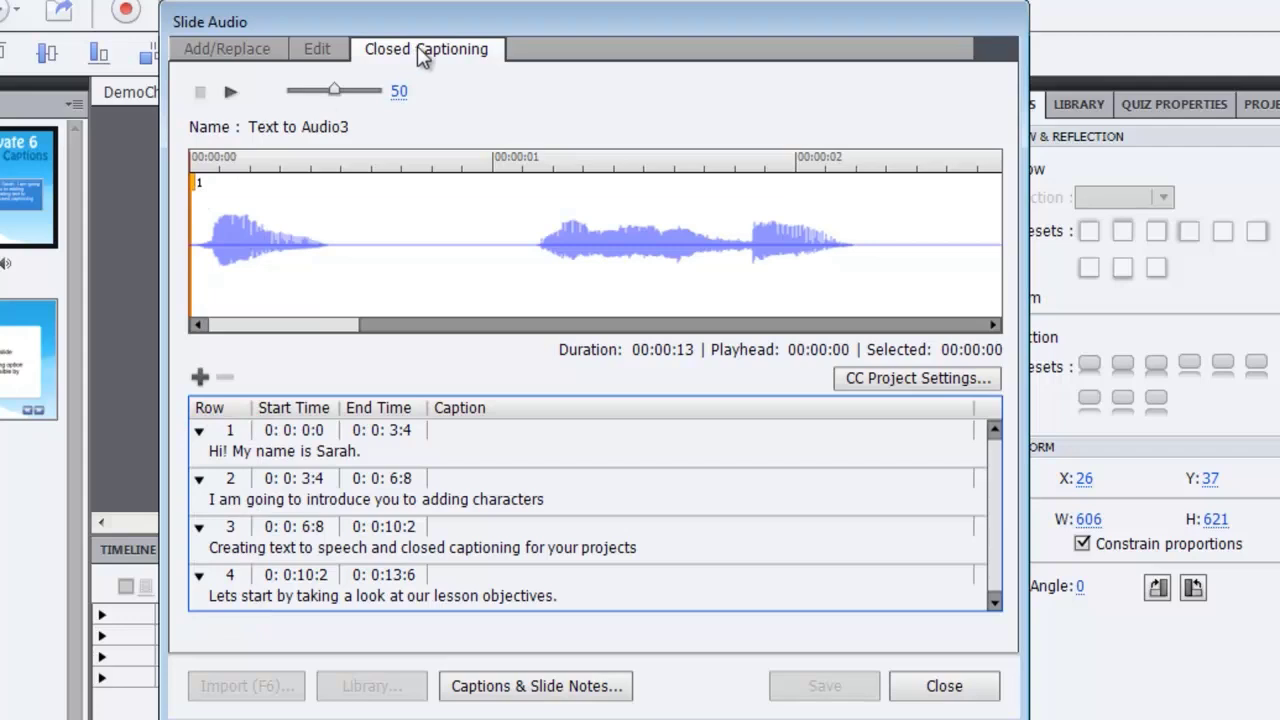
Step: Retime the caption markers: caption 3 to 0:0:6:2, caption 2 to 0:0:2:7, caption 4 to 0:0:10:6
{"action": "left_click_drag", "start_coordinate": [266, 324], "coordinate": [474, 334]}
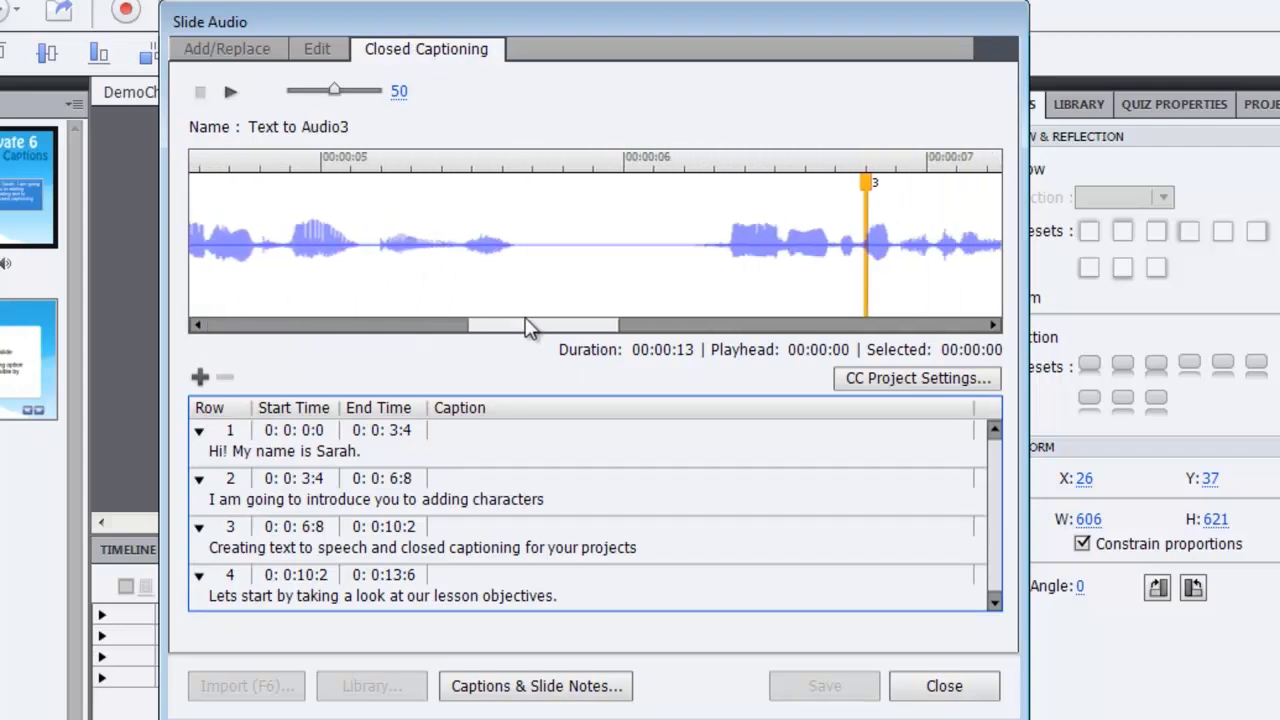
{"action": "mouse_move", "coordinate": [531, 320]}
{"action": "left_mouse_down"}
{"action": "mouse_move", "coordinate": [551, 320]}
{"action": "mouse_move", "coordinate": [520, 320]}
{"action": "mouse_move", "coordinate": [908, 354]}
{"action": "mouse_move", "coordinate": [837, 371]}
{"action": "mouse_move", "coordinate": [537, 354]}
{"action": "left_mouse_up"}
{"action": "left_click", "coordinate": [784, 187]}
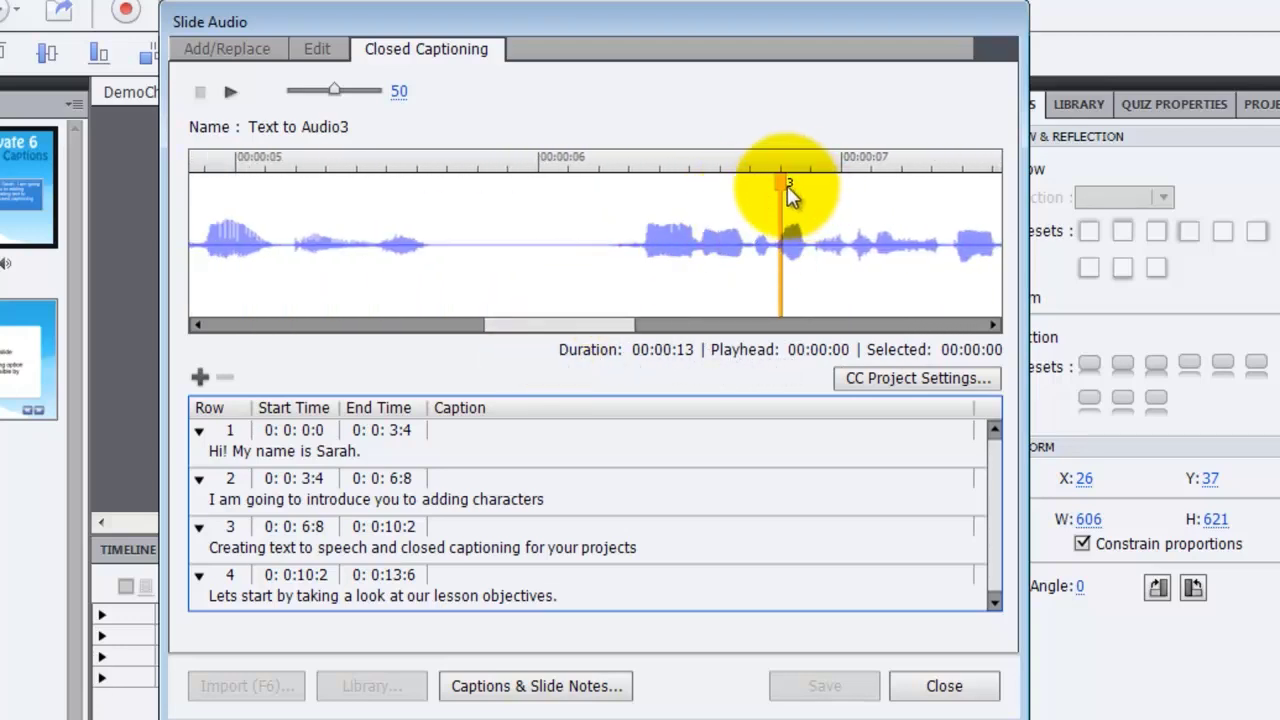
{"action": "left_click_drag", "start_coordinate": [783, 184], "coordinate": [598, 185]}
{"action": "left_click_drag", "start_coordinate": [598, 328], "coordinate": [432, 329]}
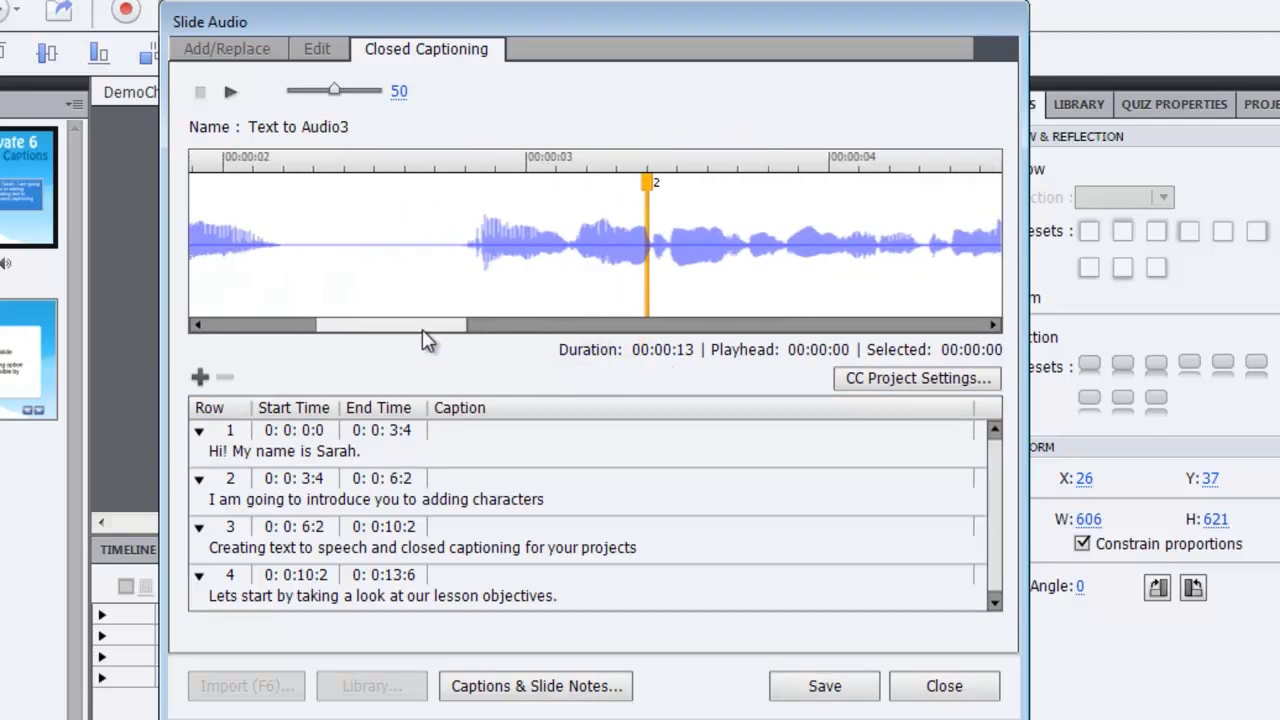
{"action": "left_click", "coordinate": [647, 187]}
{"action": "left_click_drag", "start_coordinate": [647, 187], "coordinate": [434, 185]}
{"action": "mouse_move", "coordinate": [447, 330]}
{"action": "left_mouse_down"}
{"action": "mouse_move", "coordinate": [305, 325]}
{"action": "mouse_move", "coordinate": [609, 349]}
{"action": "mouse_move", "coordinate": [845, 336]}
{"action": "left_mouse_up"}
{"action": "left_click", "coordinate": [673, 245]}
{"action": "mouse_move", "coordinate": [517, 182]}
{"action": "left_mouse_down"}
{"action": "mouse_move", "coordinate": [646, 186]}
{"action": "mouse_move", "coordinate": [629, 198]}
{"action": "left_mouse_up"}
{"action": "mouse_move", "coordinate": [772, 326]}
{"action": "left_mouse_down"}
{"action": "mouse_move", "coordinate": [877, 333]}
{"action": "mouse_move", "coordinate": [480, 312]}
{"action": "mouse_move", "coordinate": [230, 326]}
{"action": "left_mouse_up"}
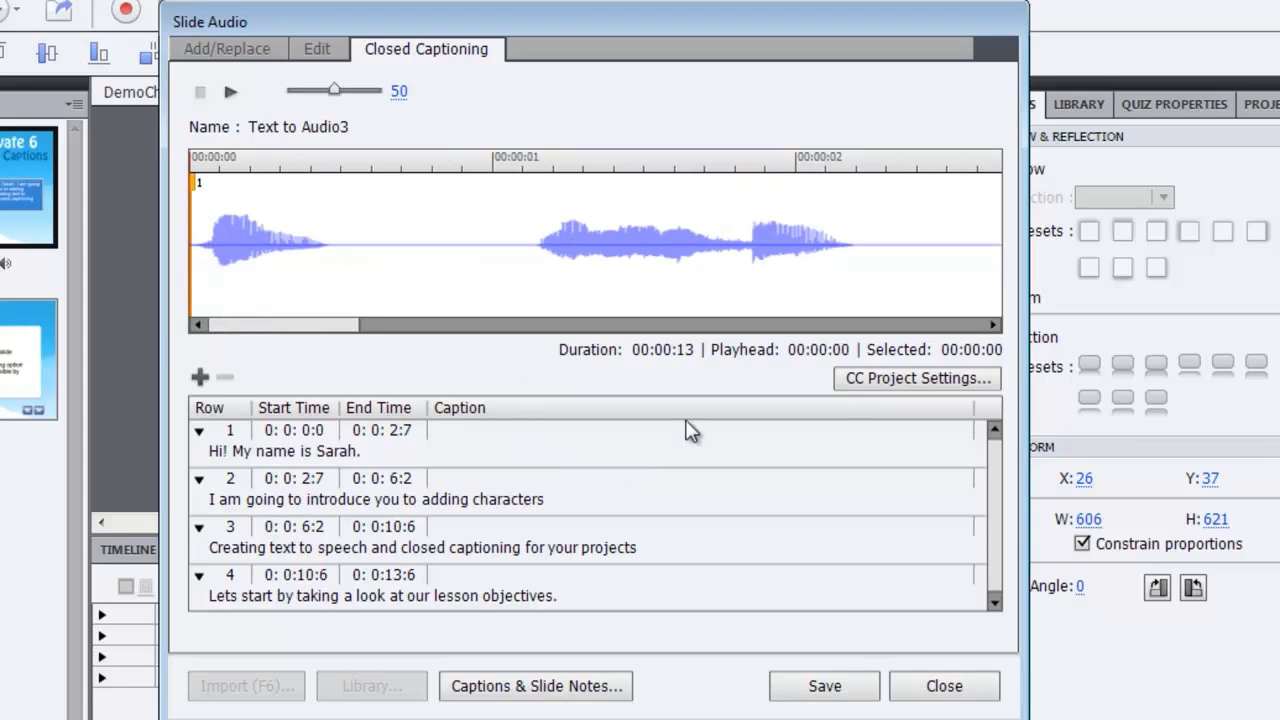
Step: Set closed captions to show 1 line in the Verdana font
{"action": "left_click", "coordinate": [884, 384]}
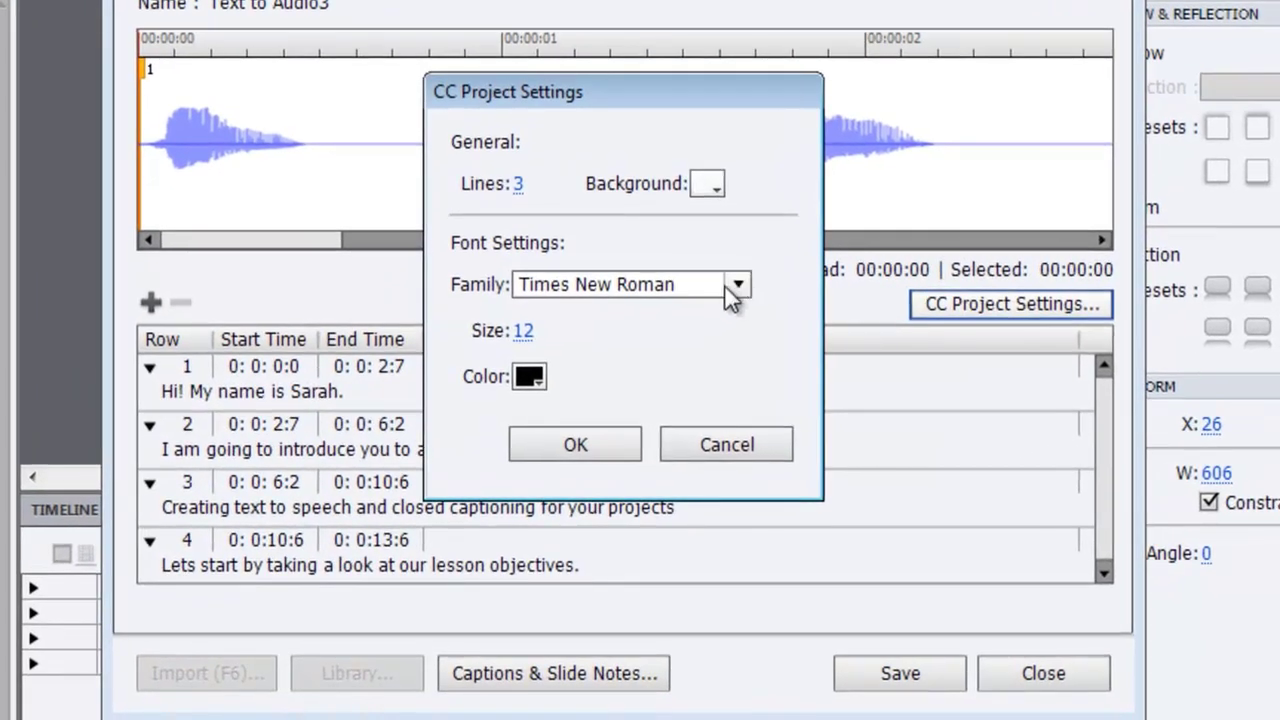
{"action": "left_click", "coordinate": [519, 190]}
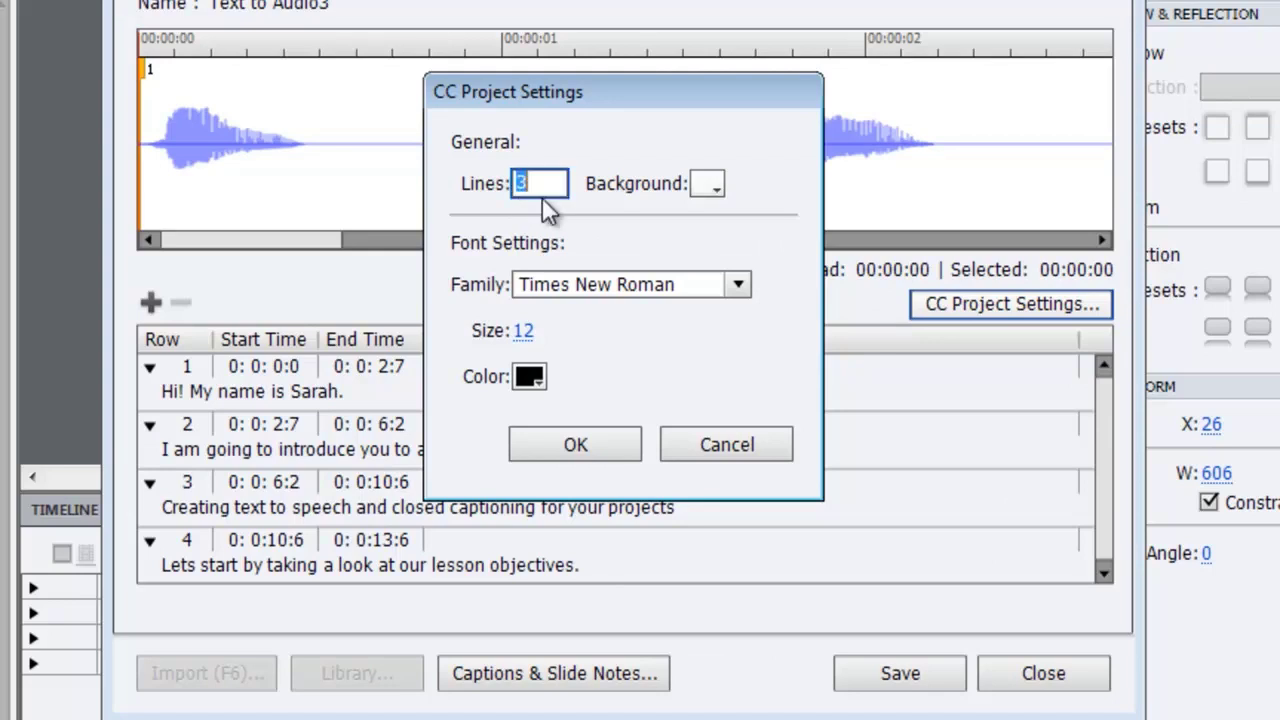
{"action": "type", "text": "1"}
{"action": "left_click", "coordinate": [738, 285]}
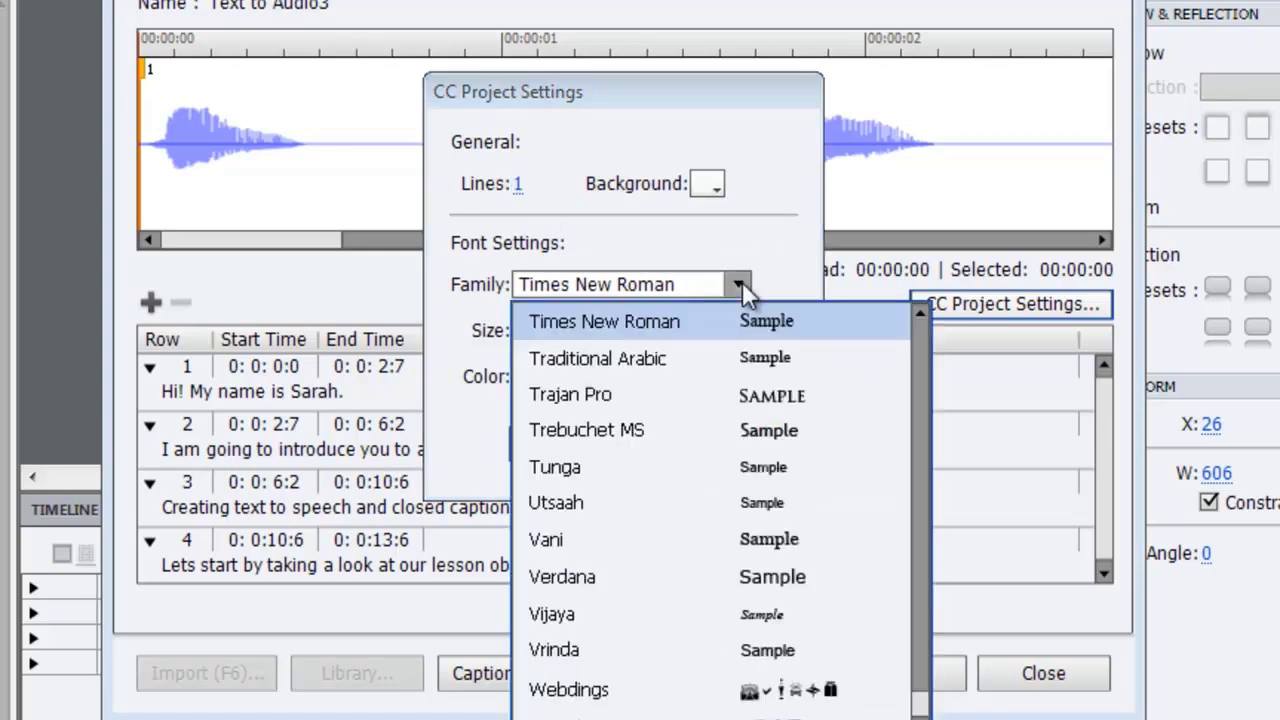
{"action": "left_click", "coordinate": [922, 710]}
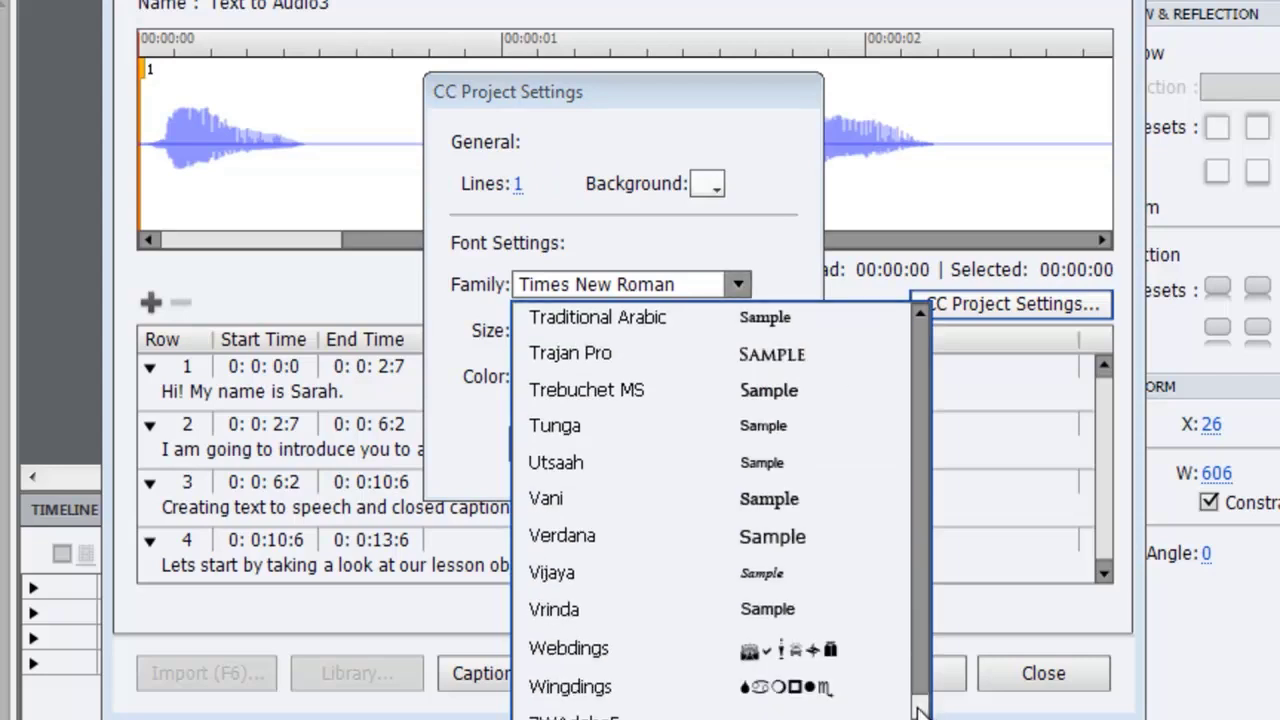
{"action": "left_click", "coordinate": [635, 539]}
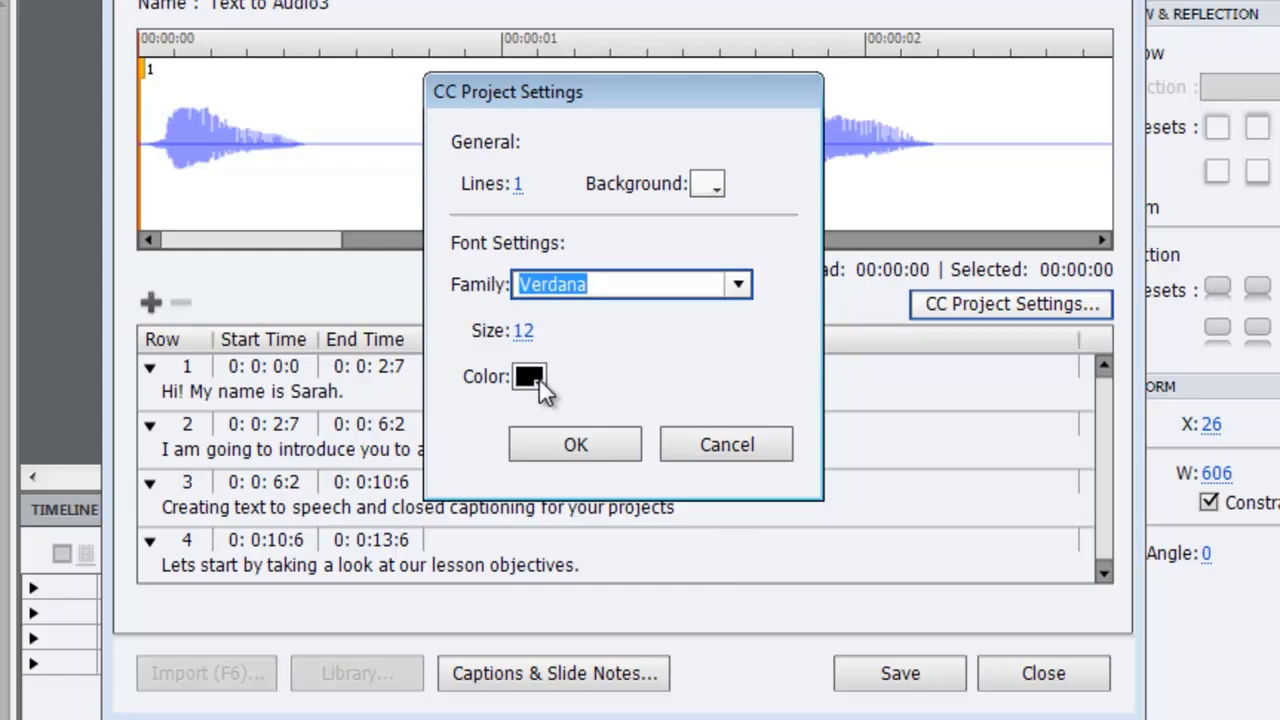
Step: Give captions the slide's blue #39BAF1 background and white text, and confirm the settings
{"action": "left_click", "coordinate": [718, 185]}
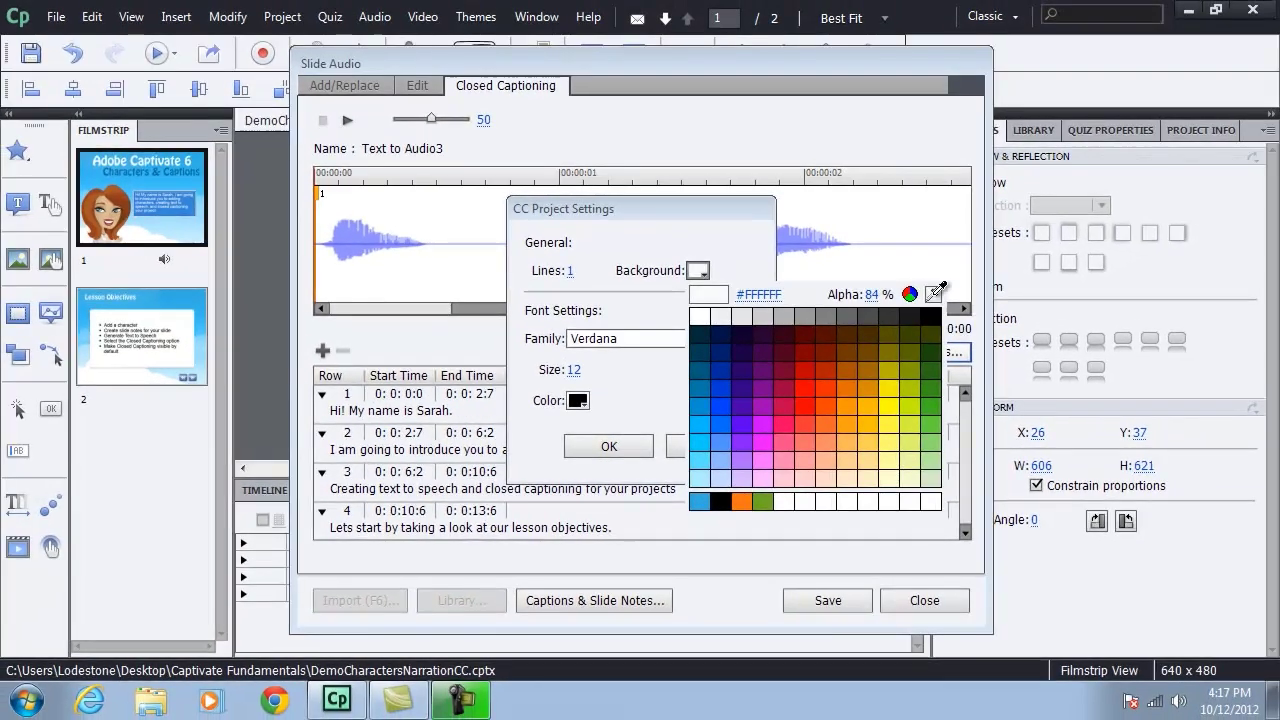
{"action": "left_click", "coordinate": [935, 292]}
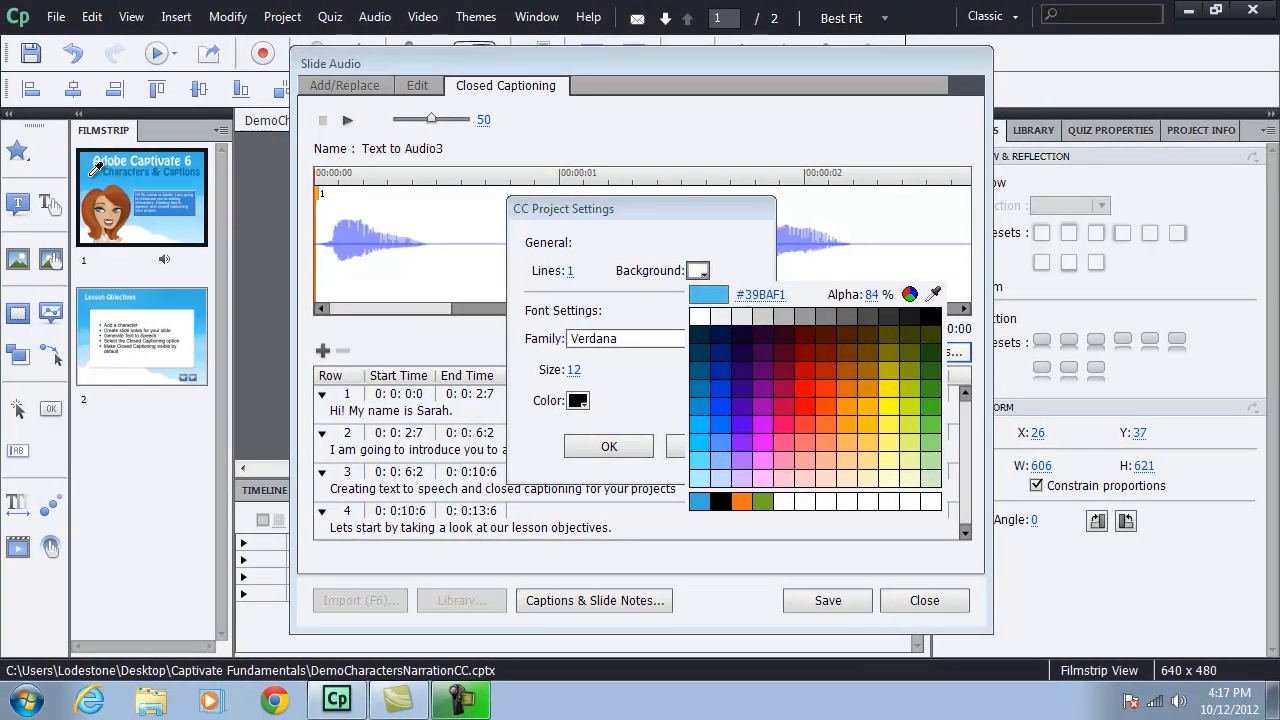
{"action": "left_click", "coordinate": [96, 168]}
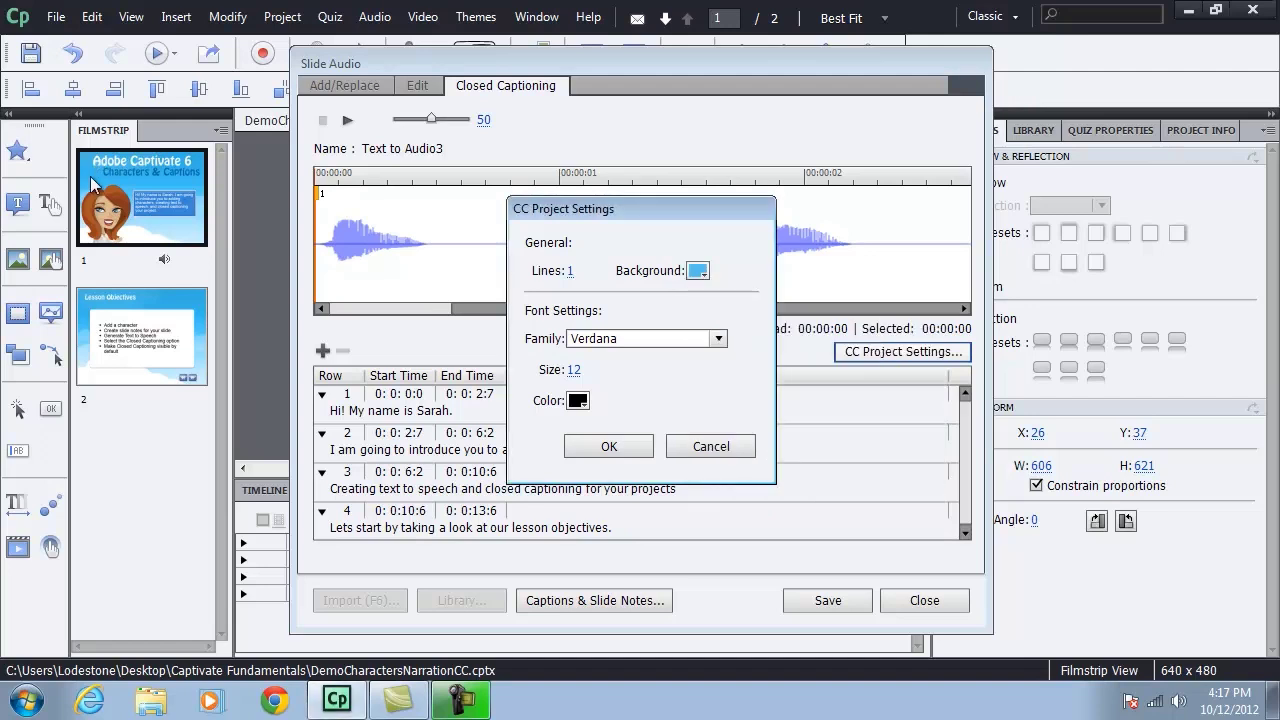
{"action": "left_click", "coordinate": [698, 271]}
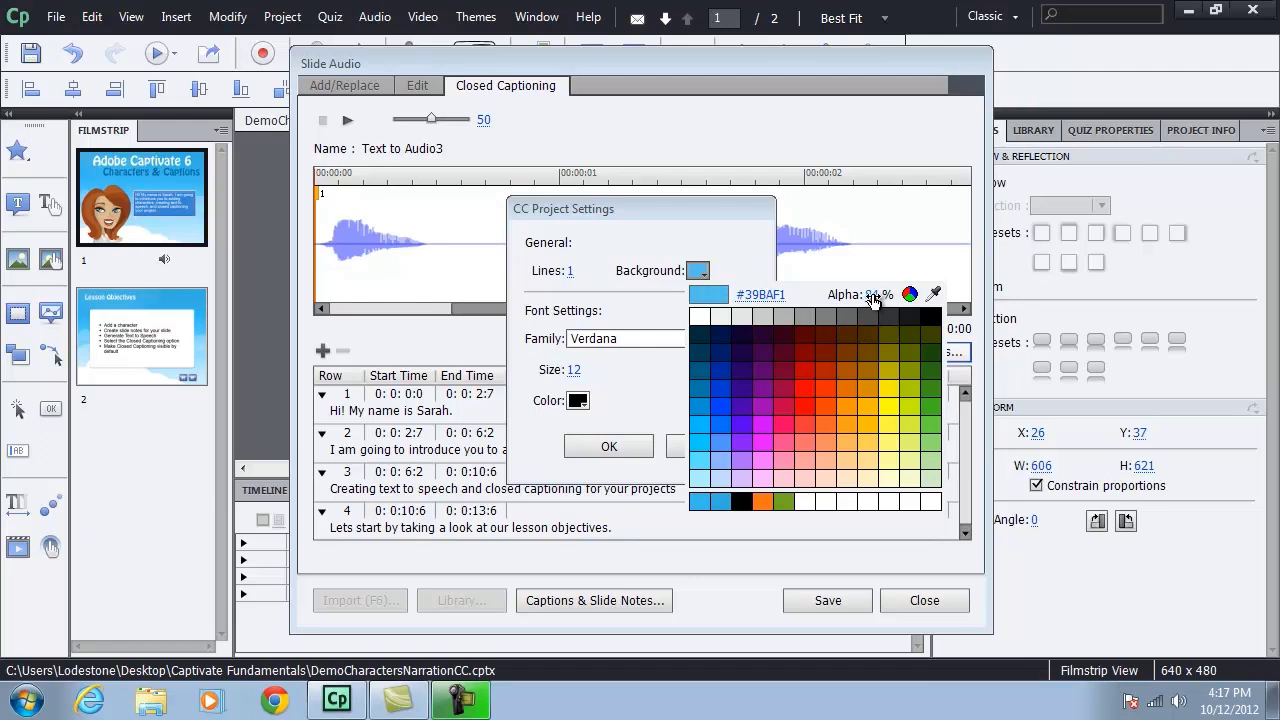
{"action": "left_click", "coordinate": [584, 405]}
{"action": "left_click", "coordinate": [583, 403]}
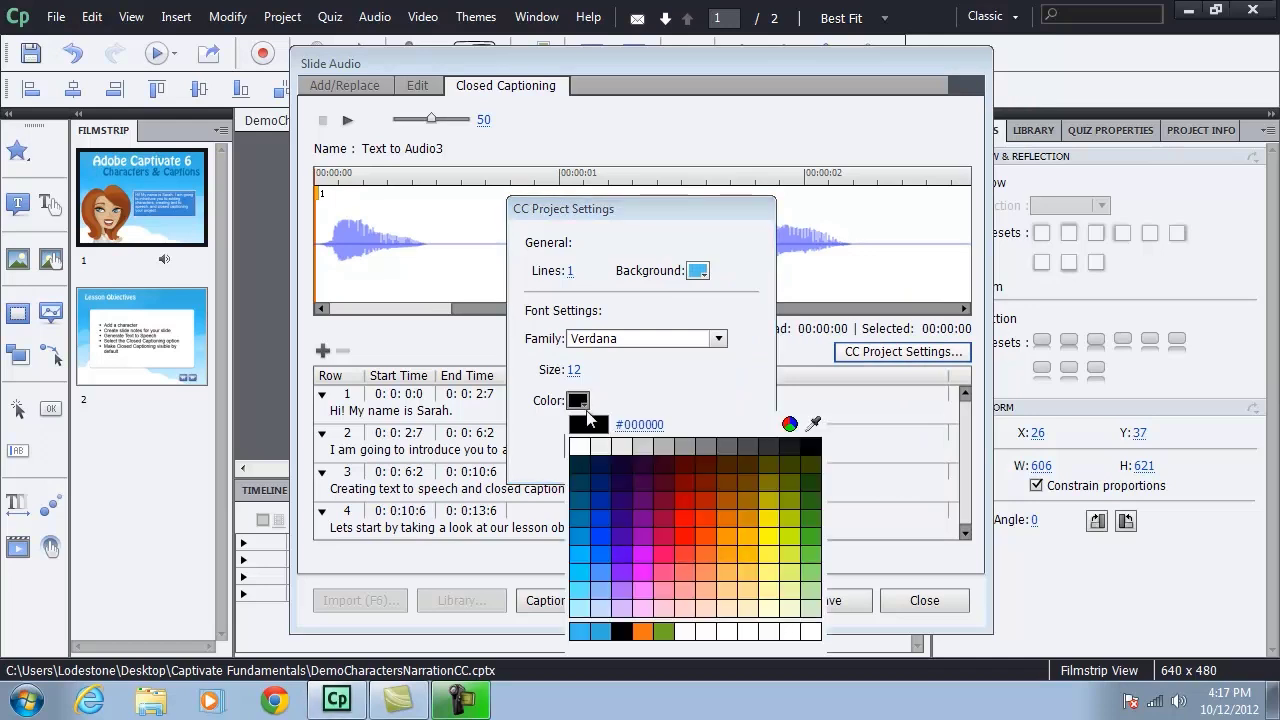
{"action": "left_click", "coordinate": [580, 450]}
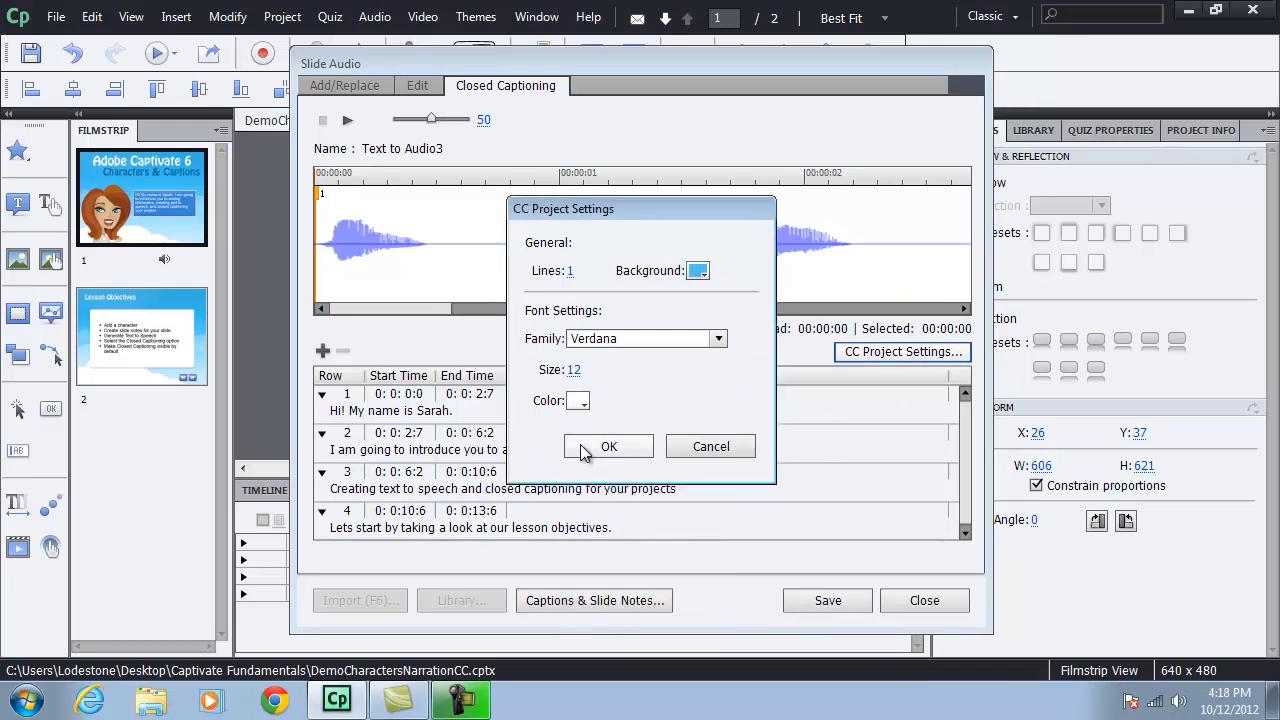
{"action": "left_click", "coordinate": [620, 445]}
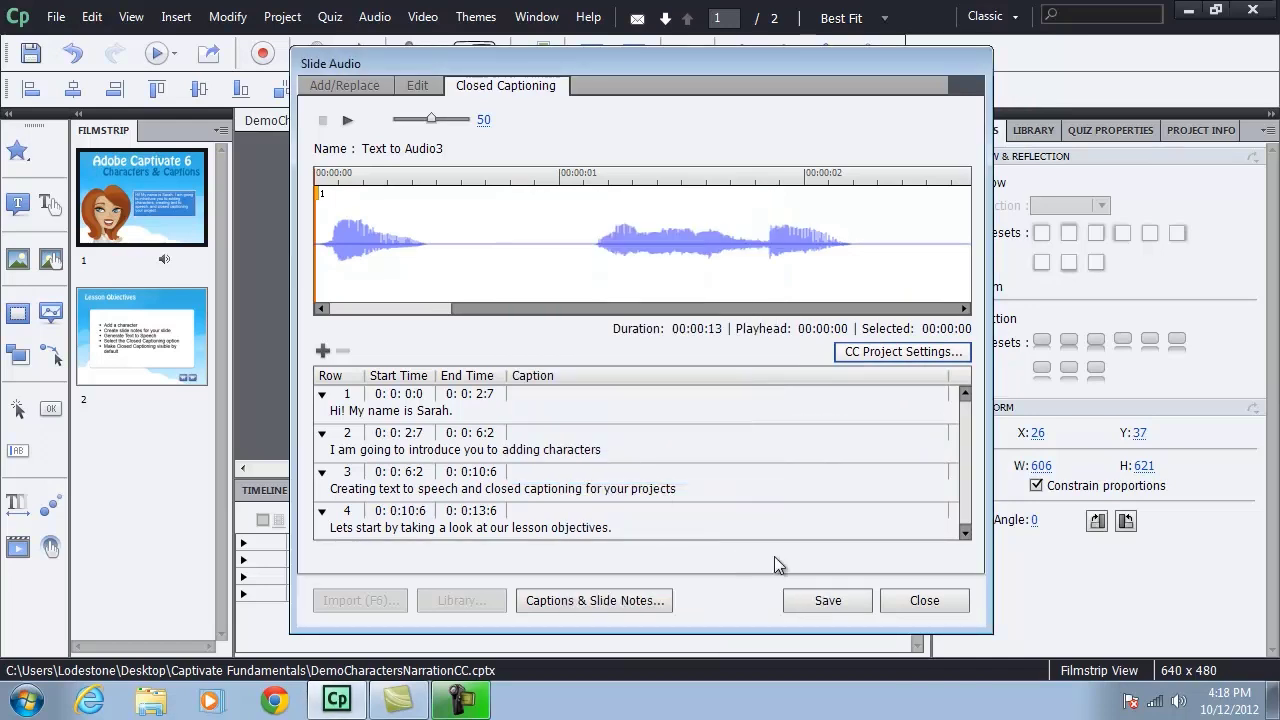
Step: Save the caption changes and close the Slide Audio window
{"action": "left_click", "coordinate": [829, 602]}
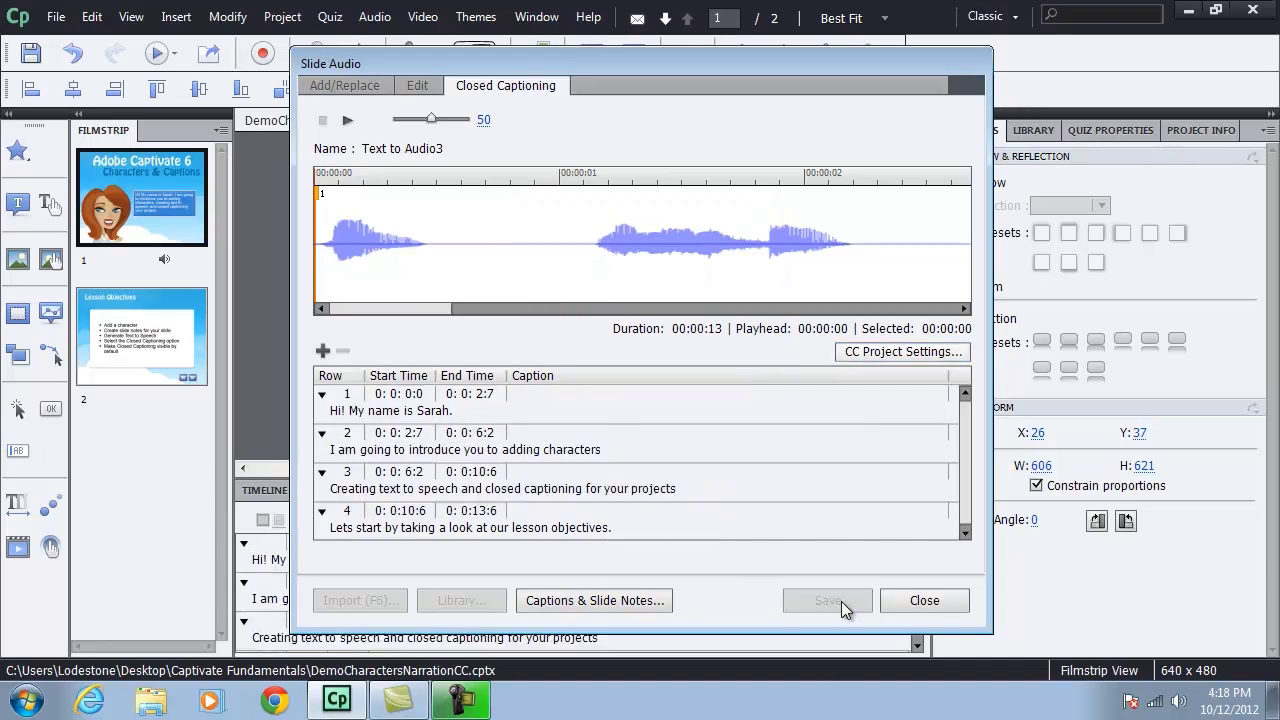
{"action": "left_click", "coordinate": [930, 600]}
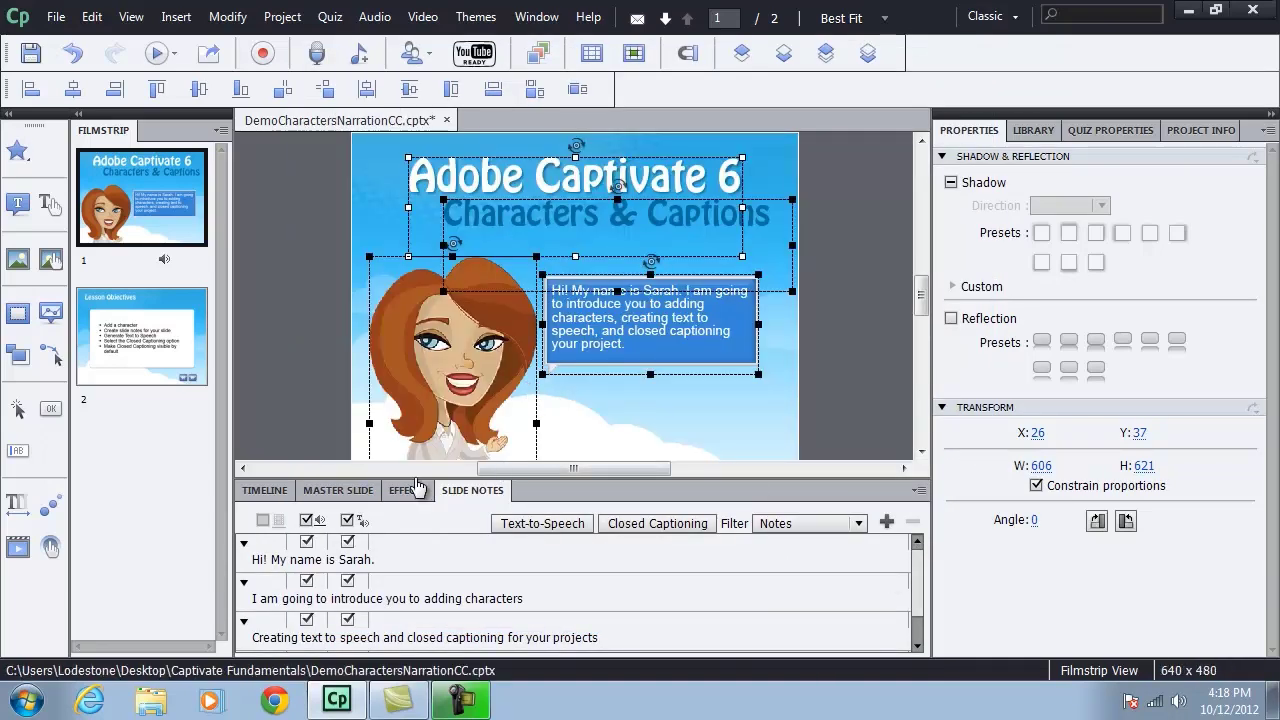
{"action": "left_click", "coordinate": [264, 490]}
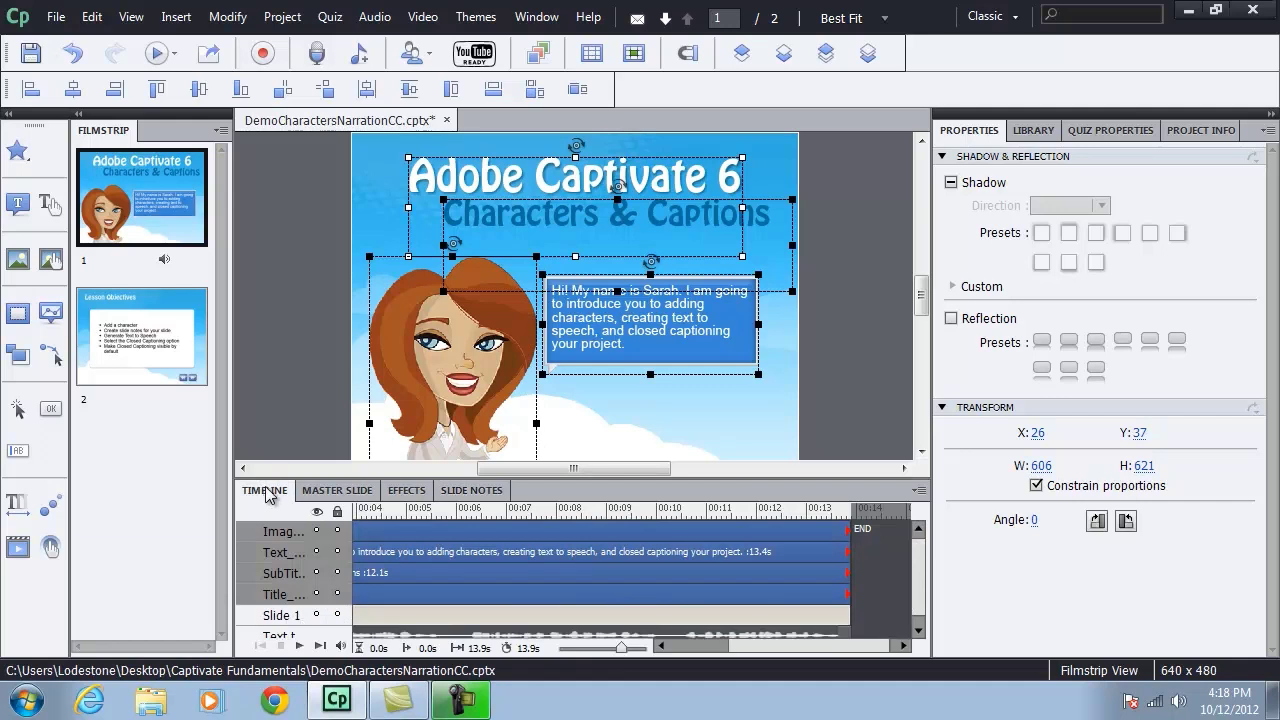
Step: Enable the Closed Captioning option in the Skin Editor's playbar settings
{"action": "left_click", "coordinate": [280, 20]}
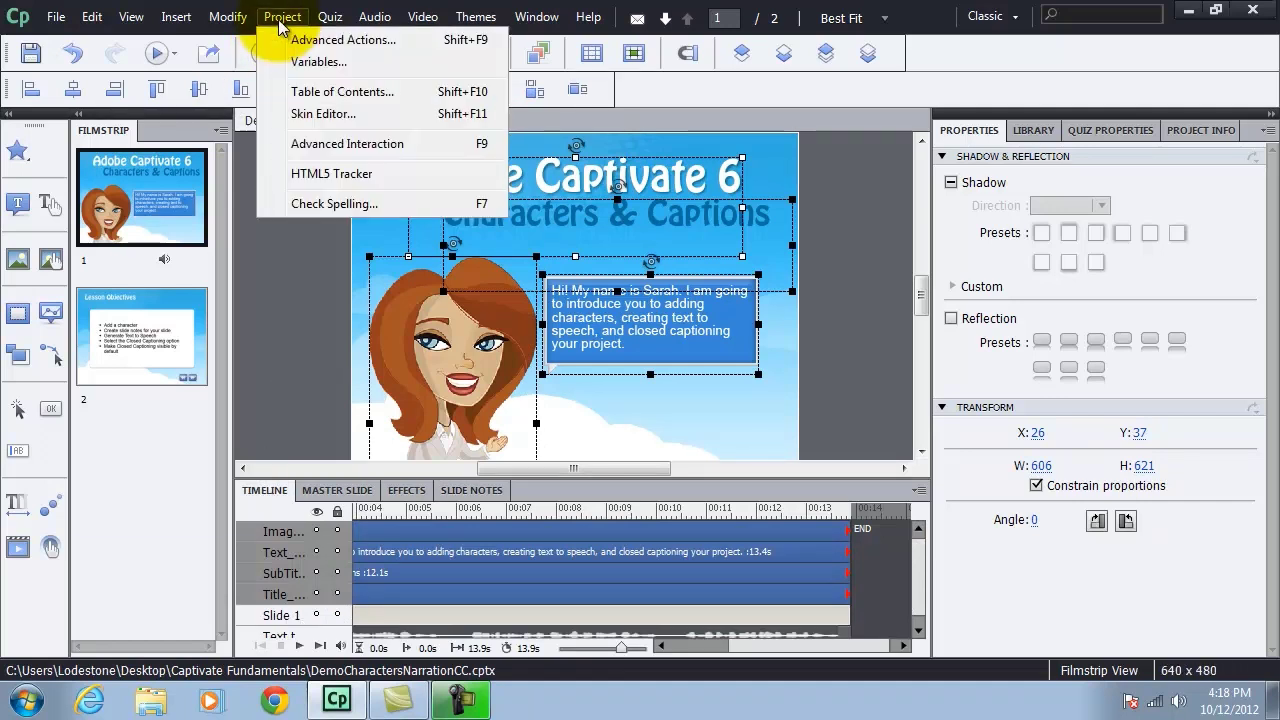
{"action": "left_click", "coordinate": [335, 114]}
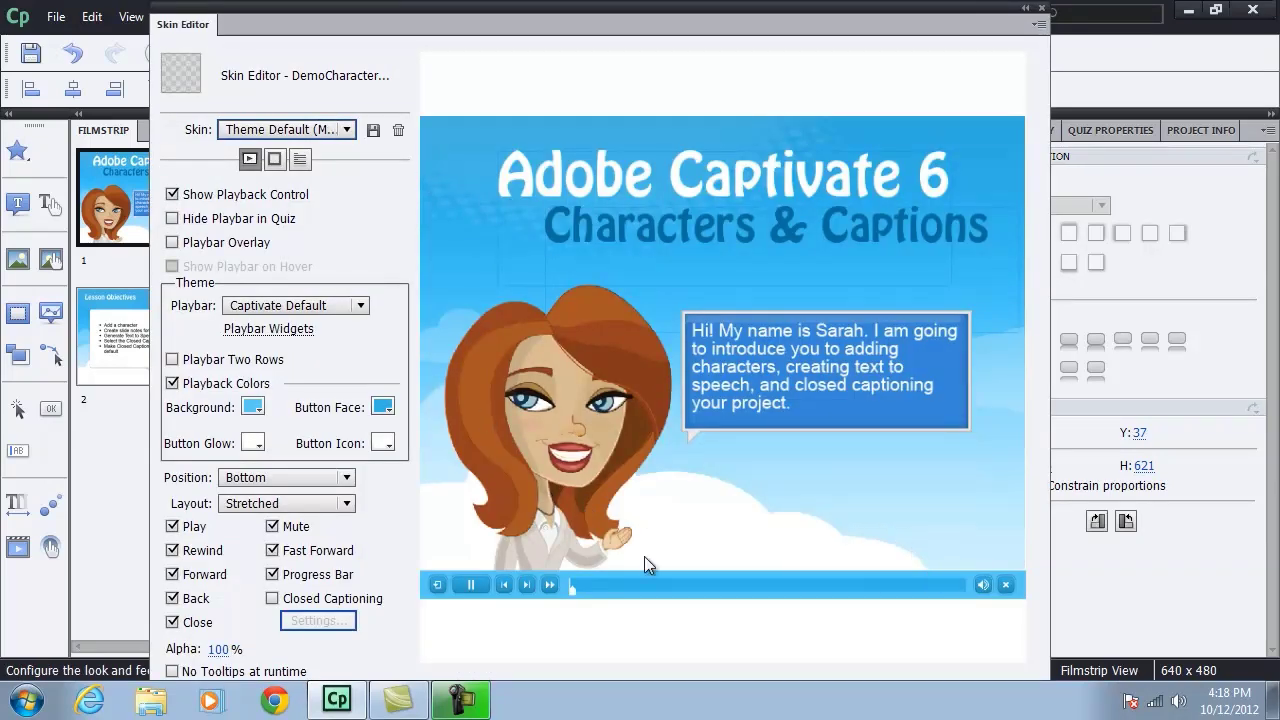
{"action": "left_click", "coordinate": [302, 597]}
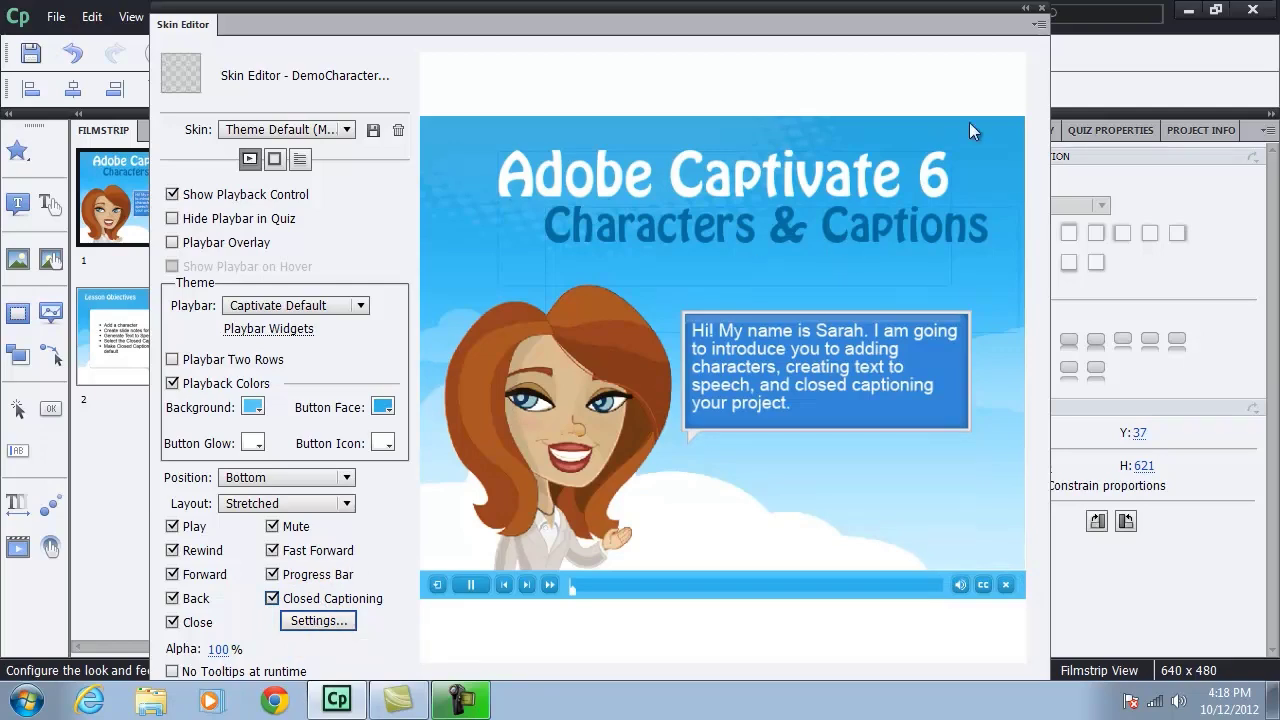
{"action": "left_click", "coordinate": [1041, 8]}
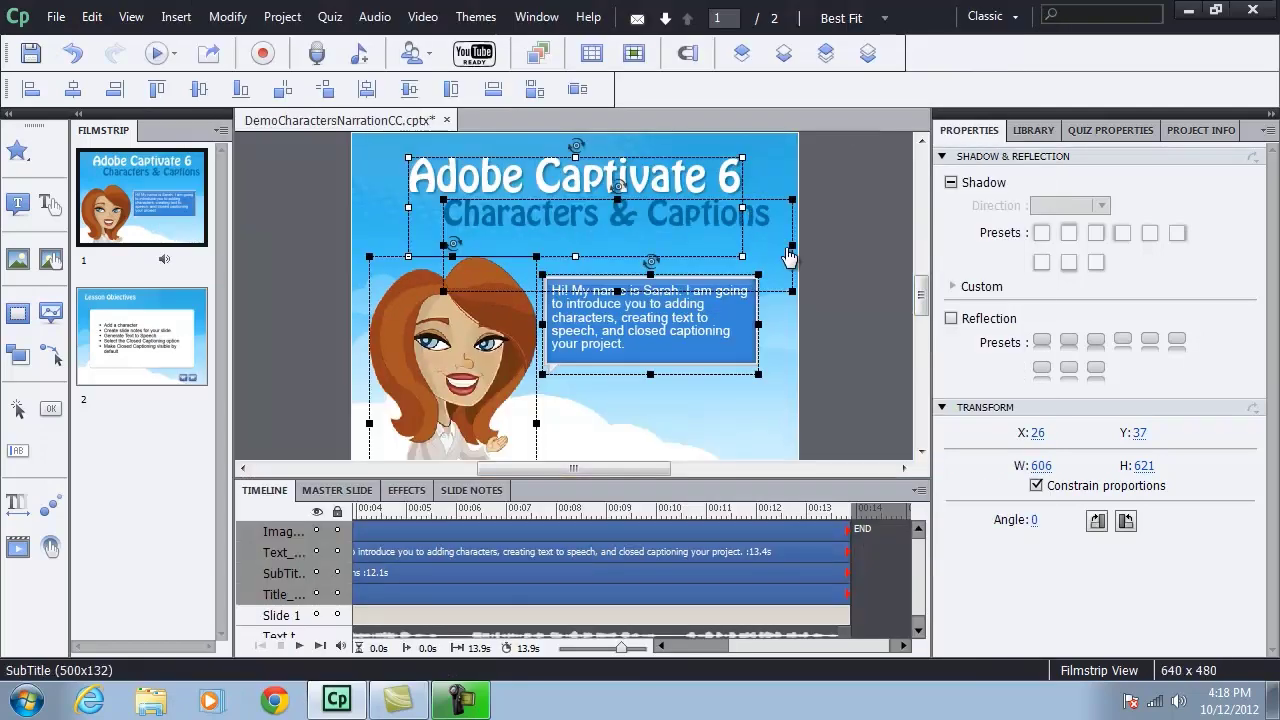
{"action": "left_click", "coordinate": [176, 57]}
{"action": "left_click", "coordinate": [212, 97]}
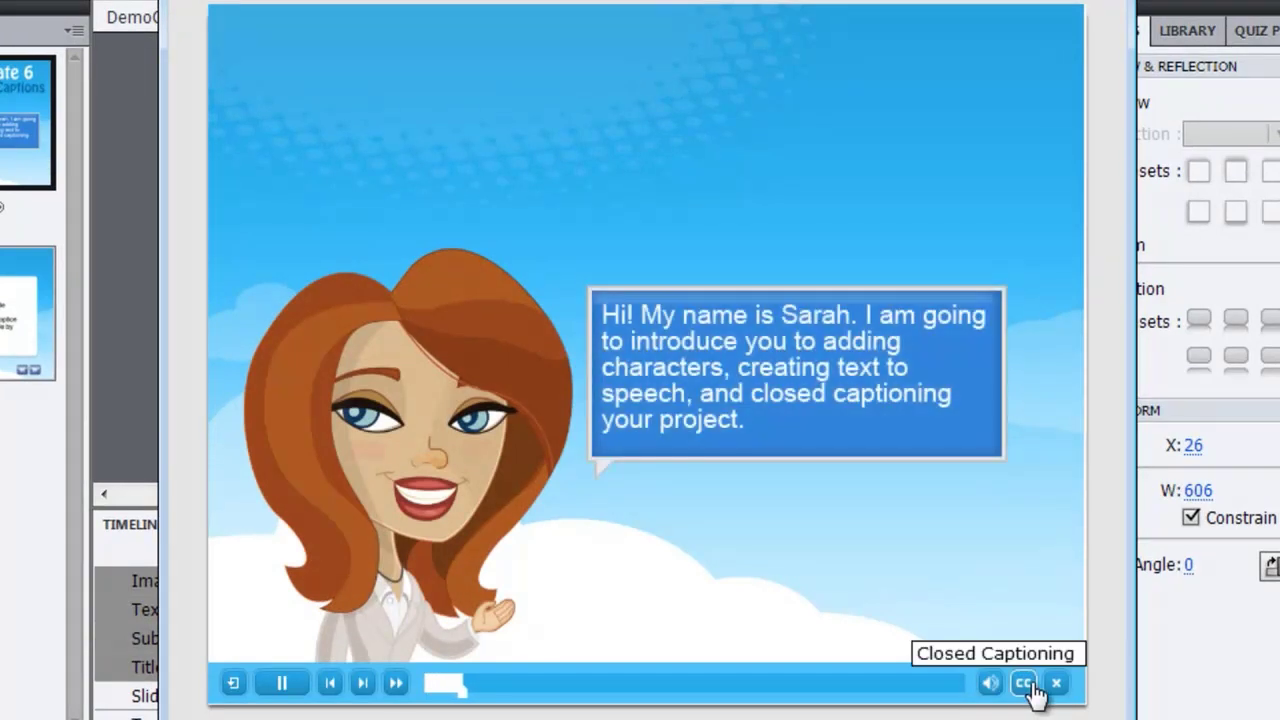
{"action": "left_click", "coordinate": [1023, 684]}
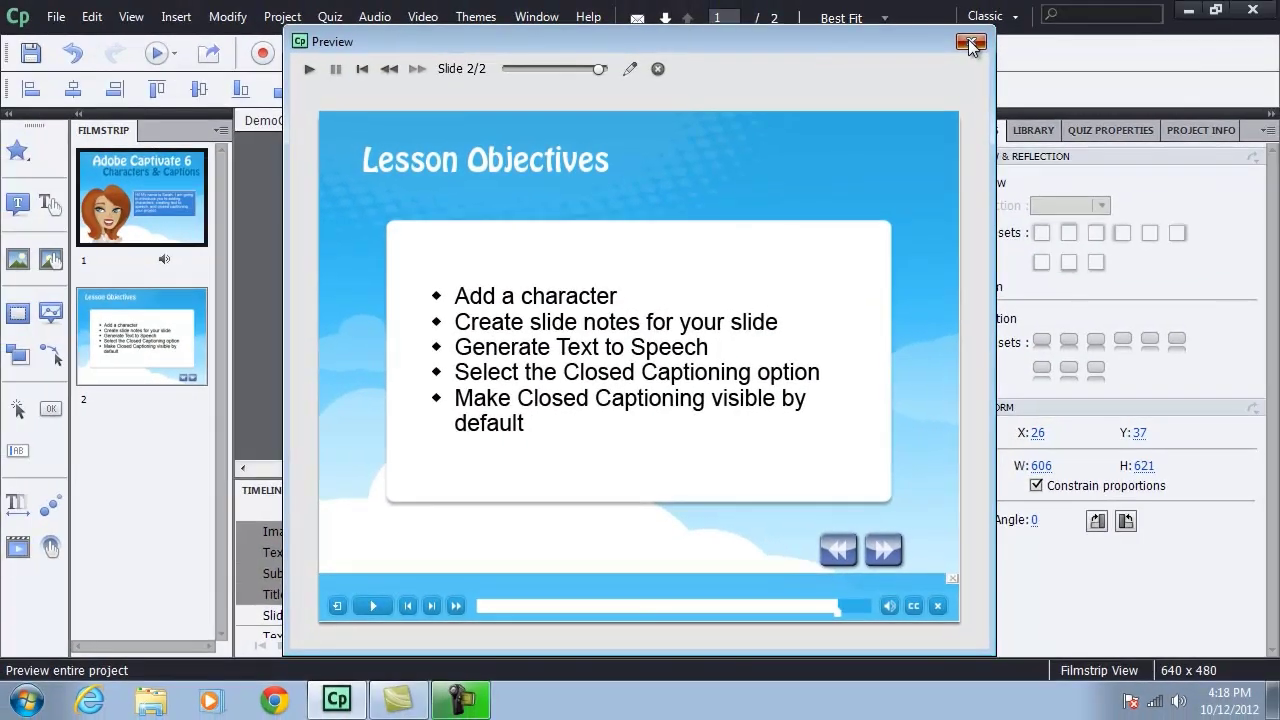
{"action": "left_click", "coordinate": [970, 44]}
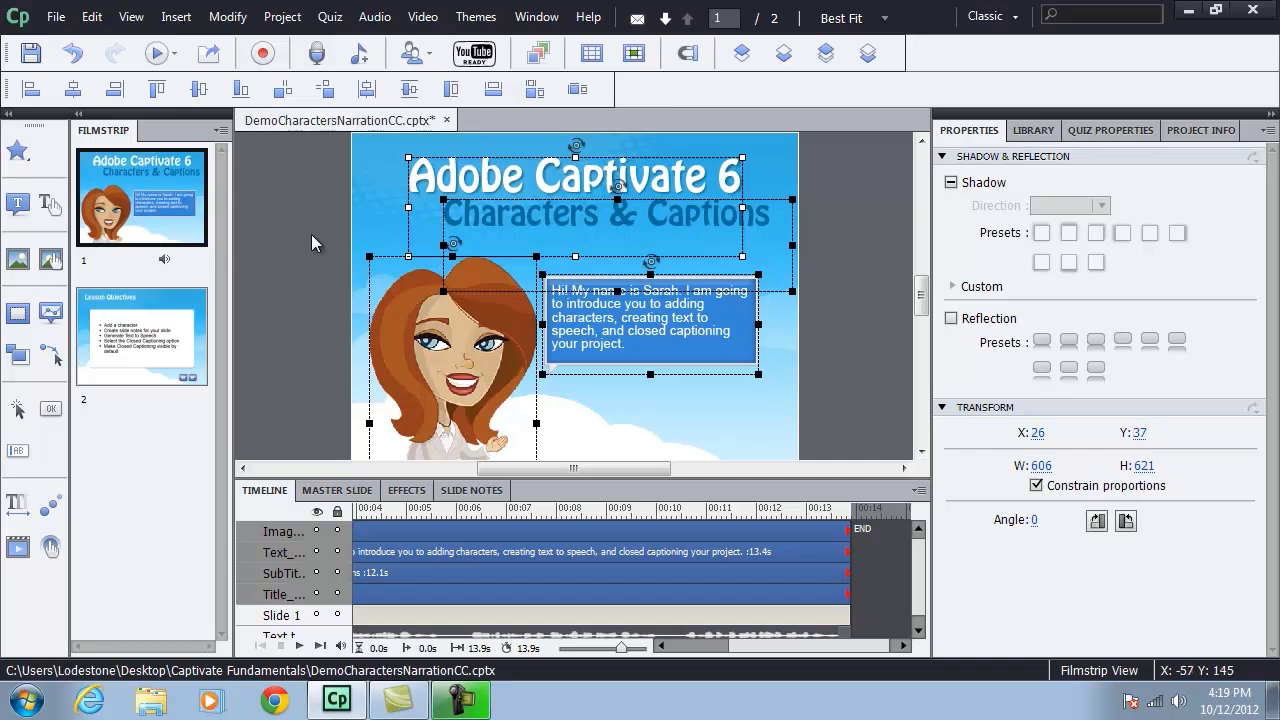
Step: Open the project Variables, show System variables, and inspect cpCmndCC (value 0, captions hidden)
{"action": "left_click", "coordinate": [282, 18]}
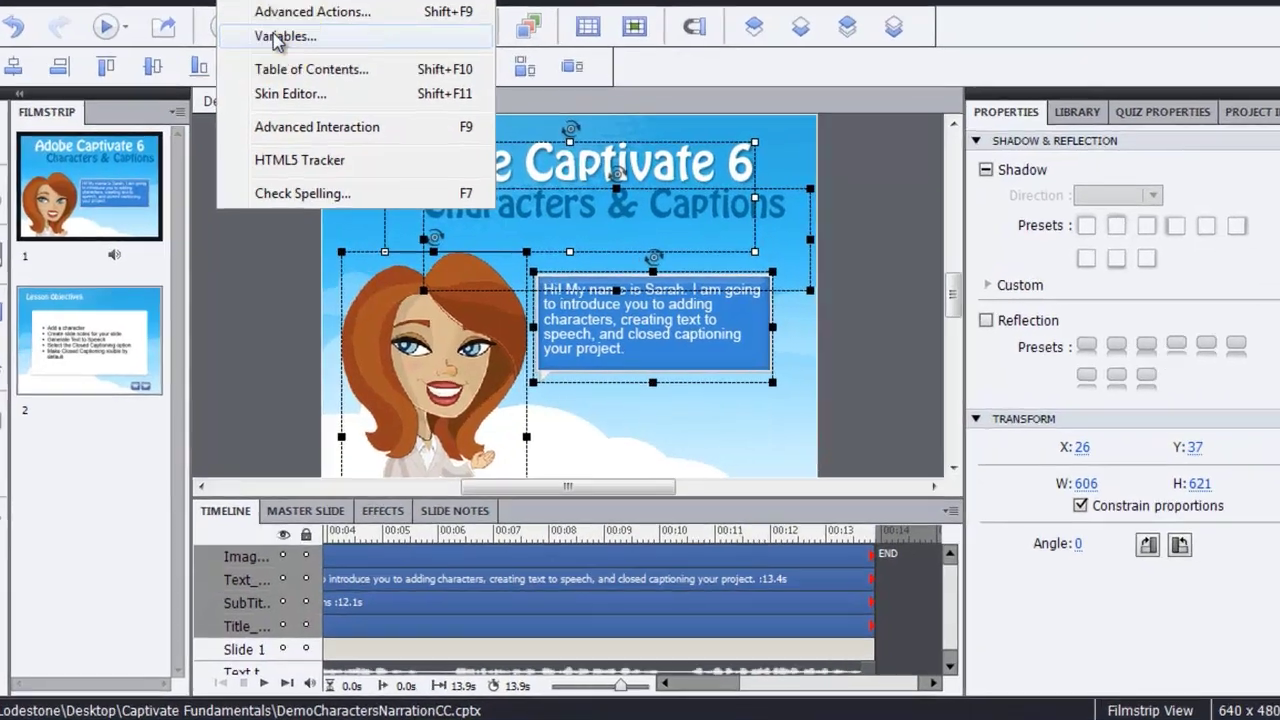
{"action": "left_click", "coordinate": [318, 62]}
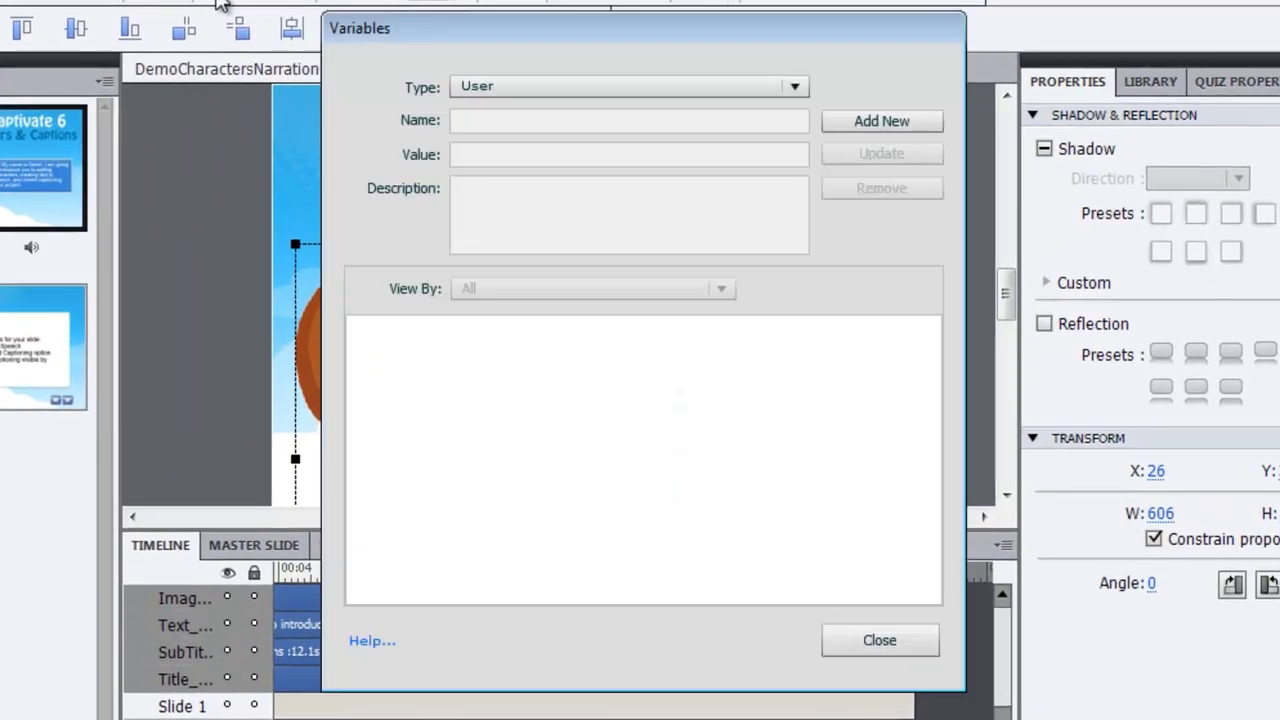
{"action": "left_click", "coordinate": [794, 87]}
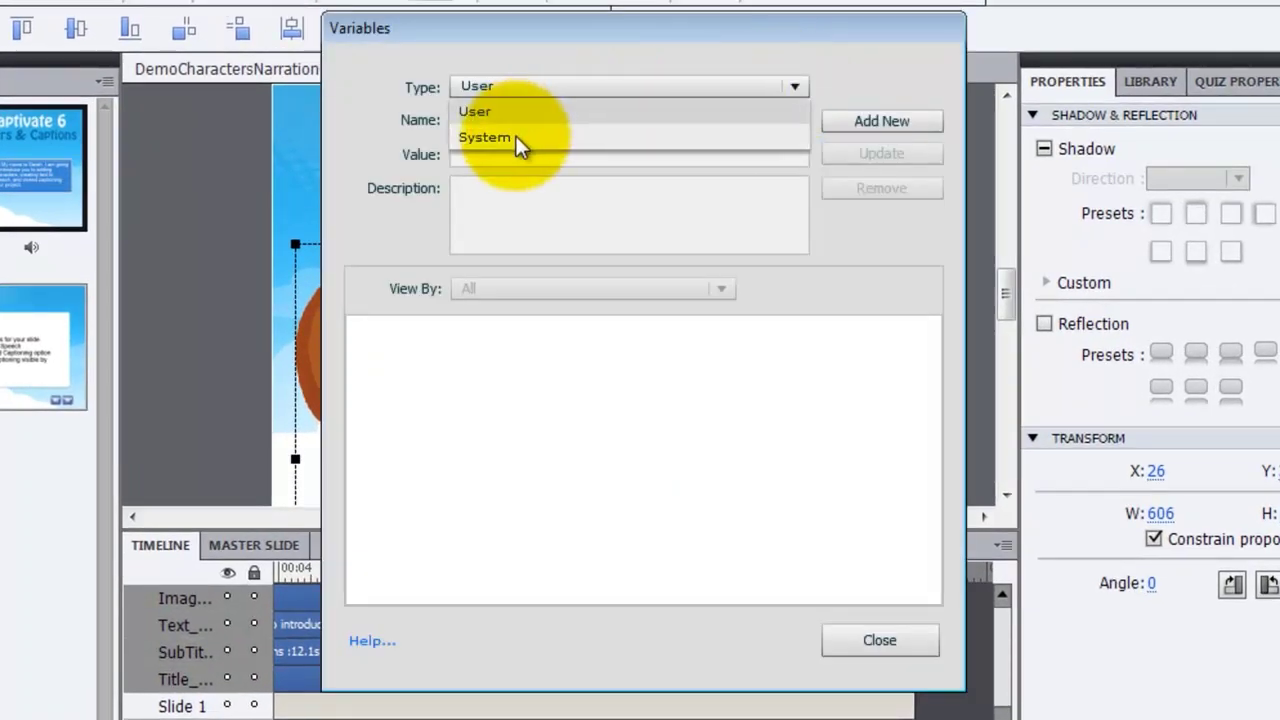
{"action": "left_click", "coordinate": [514, 137]}
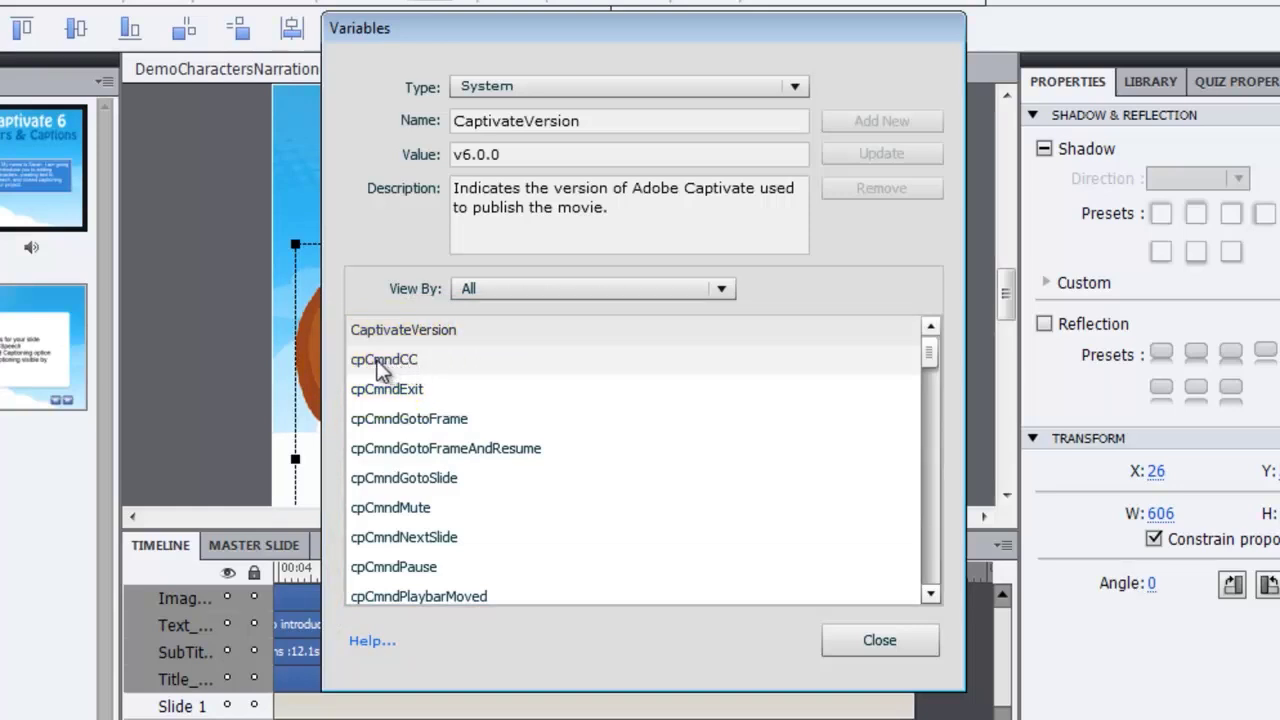
{"action": "left_click", "coordinate": [389, 362]}
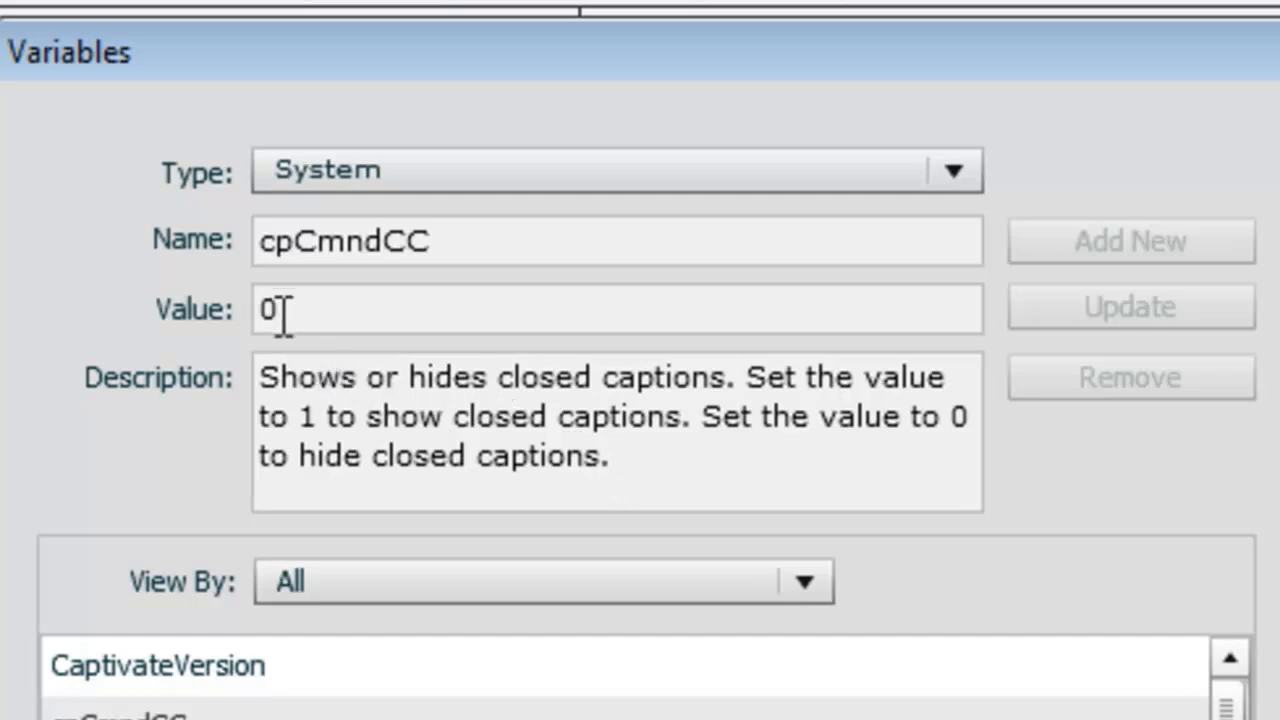
{"action": "left_click_drag", "start_coordinate": [286, 311], "coordinate": [237, 311]}
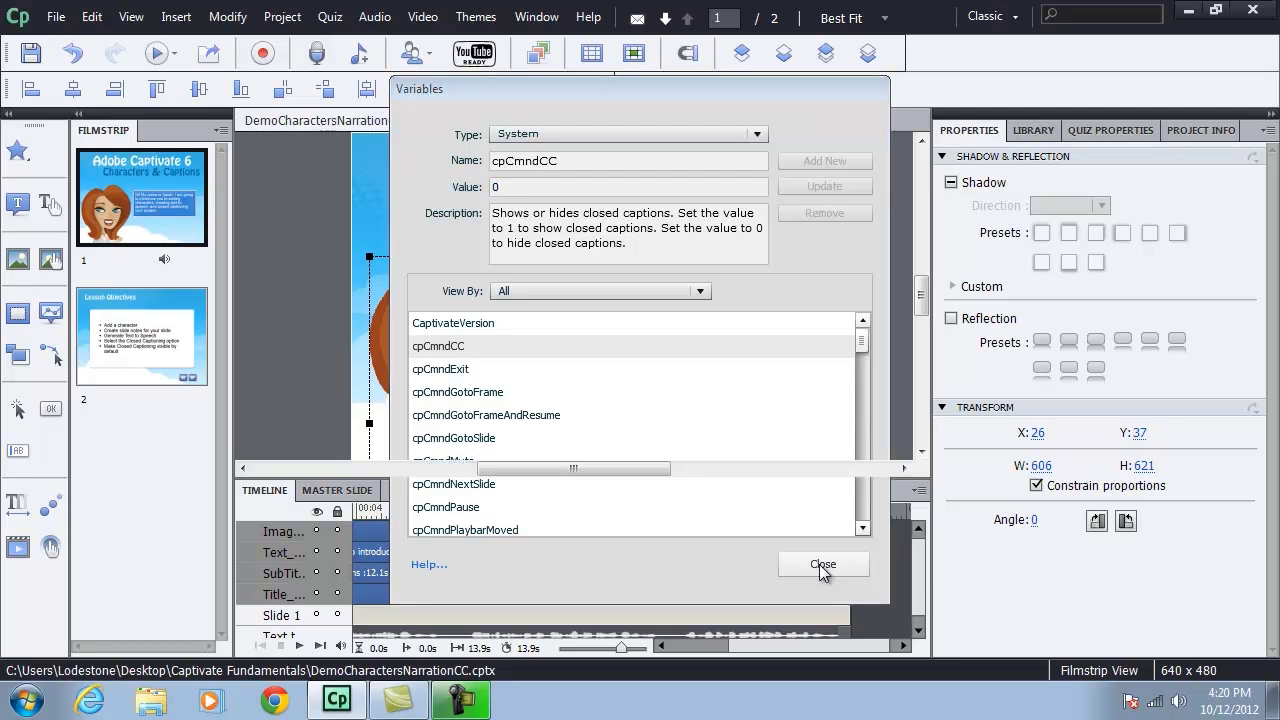
Step: Close the Variables list and set slide 1's On Enter action to Execute Advanced Actions
{"action": "left_click", "coordinate": [822, 565]}
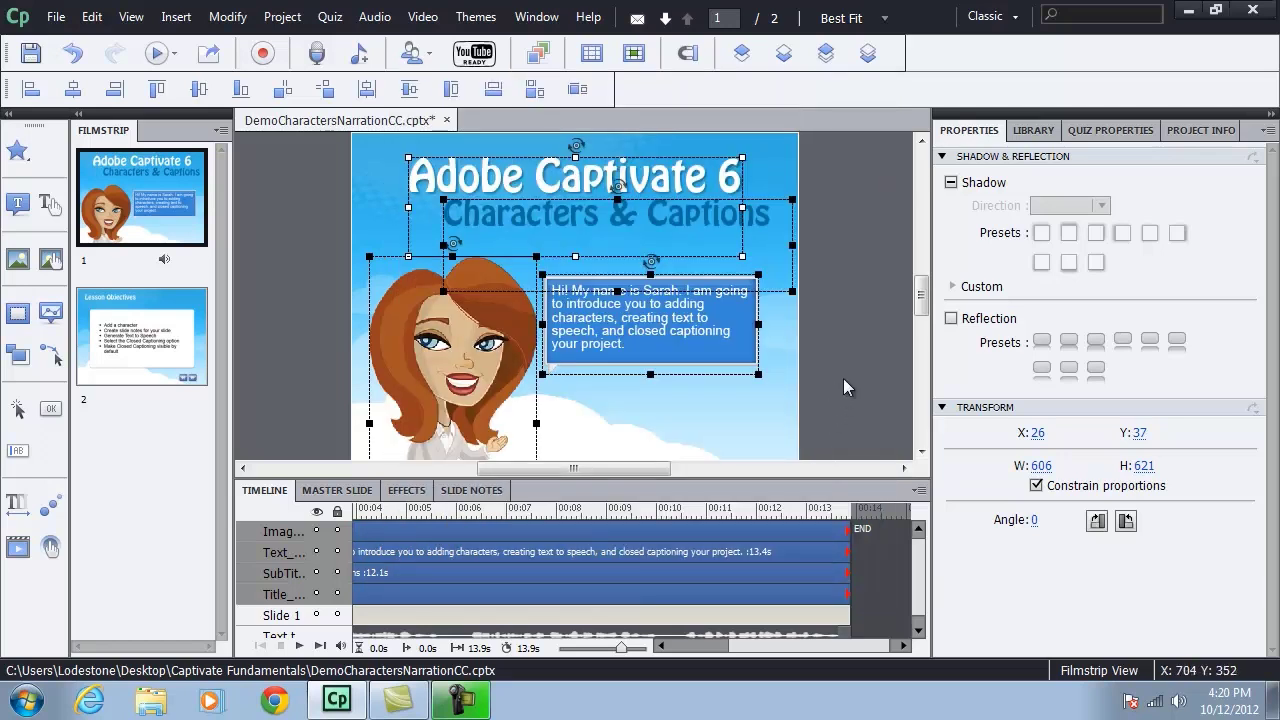
{"action": "left_click", "coordinate": [363, 180]}
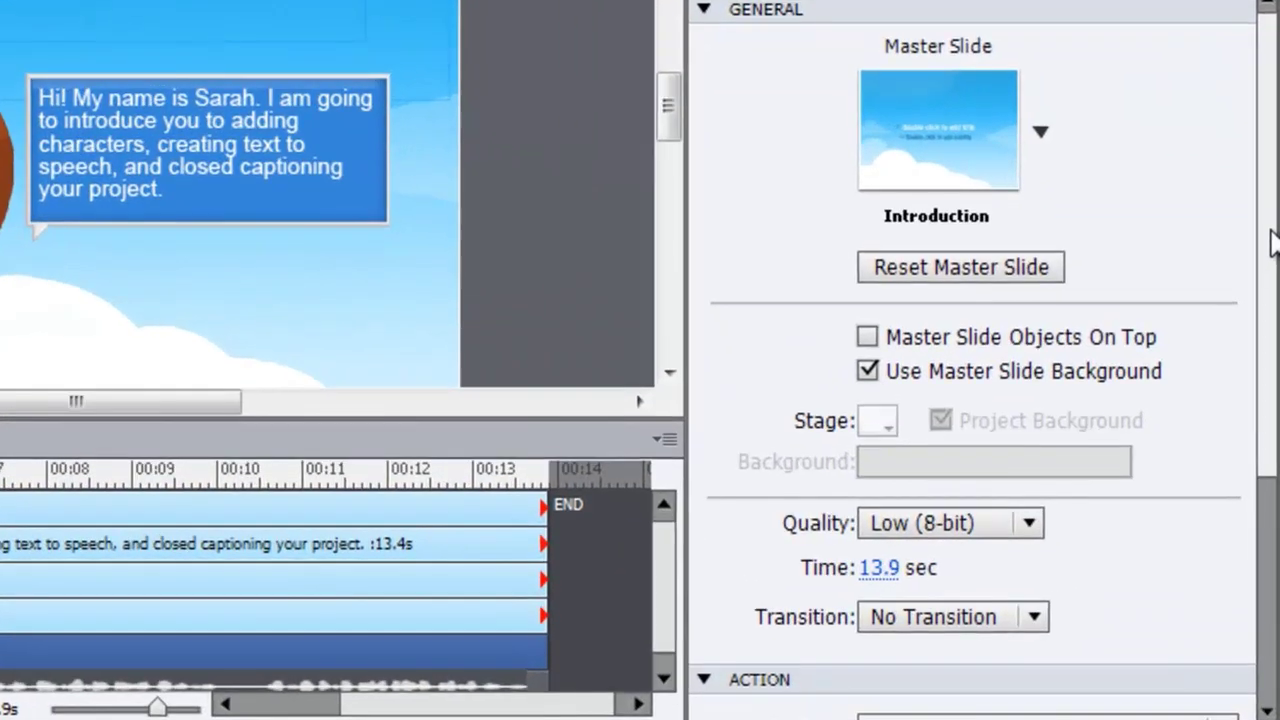
{"action": "scroll", "coordinate": [1044, 586], "scroll_direction": "down", "scroll_amount": 5}
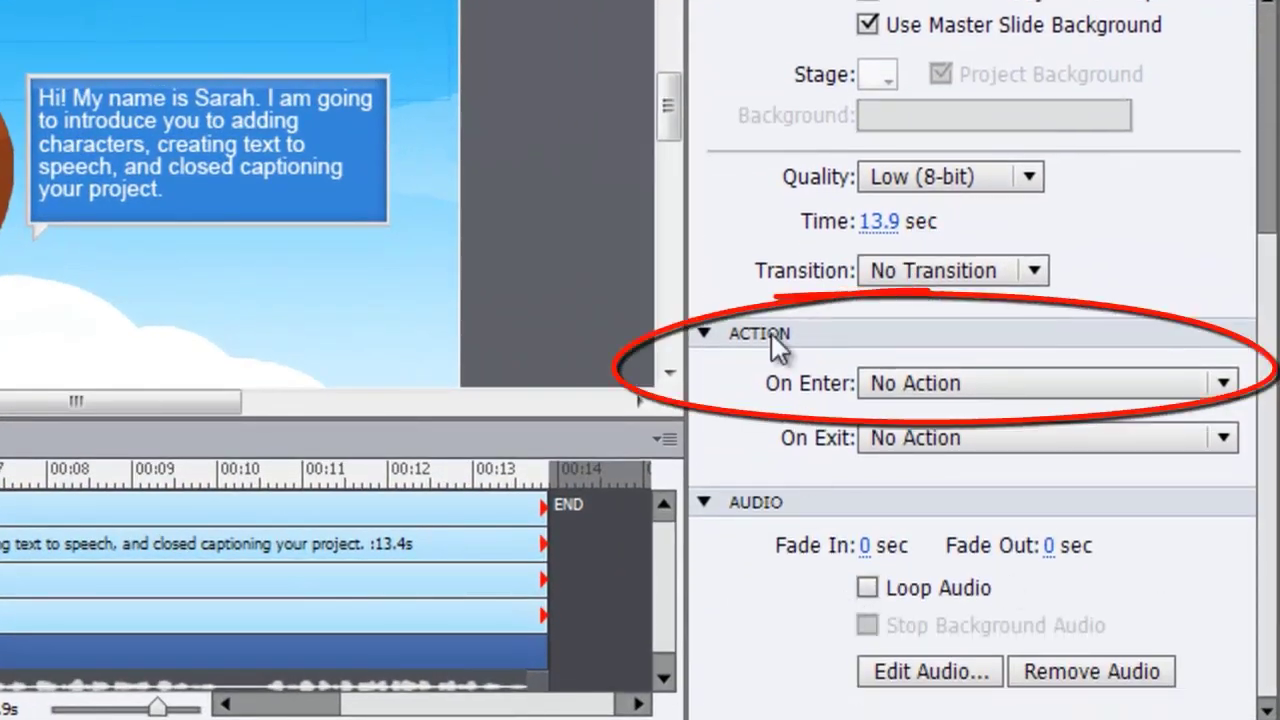
{"action": "left_click", "coordinate": [1222, 383]}
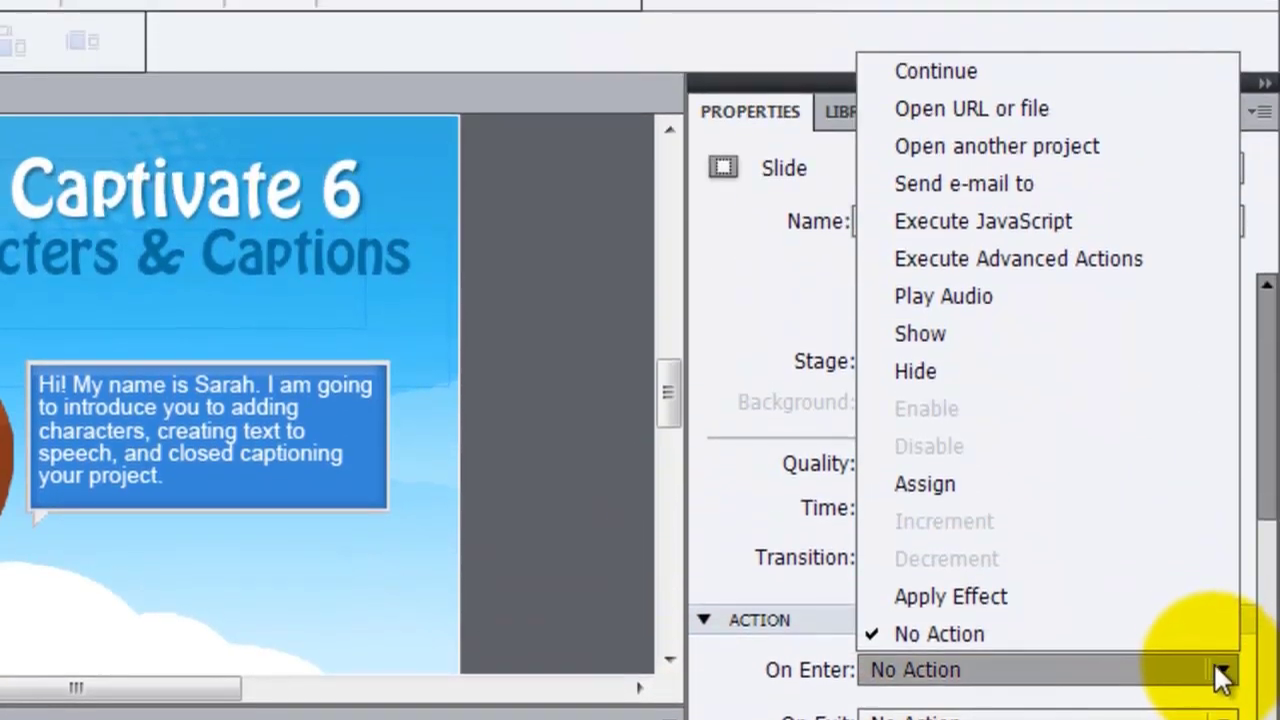
{"action": "left_click", "coordinate": [1030, 259]}
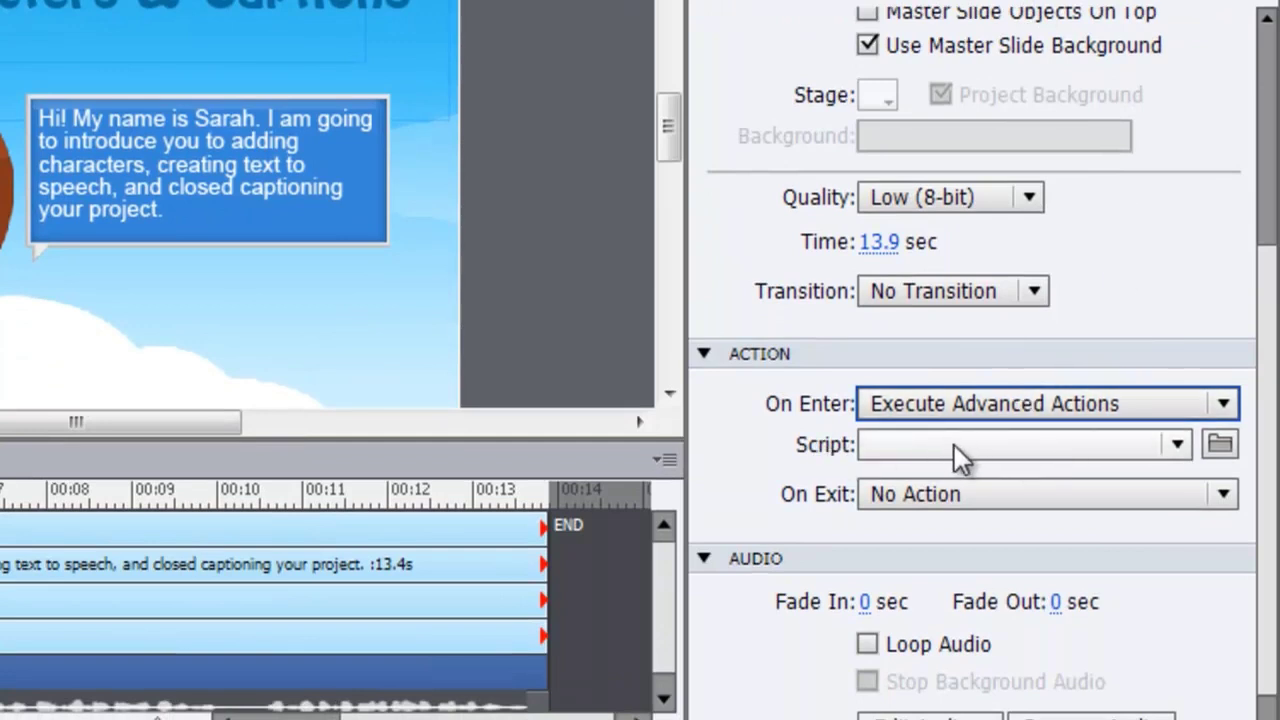
Step: Start a new advanced action named ccShow whose first line is an Assign action
{"action": "left_click", "coordinate": [1220, 442]}
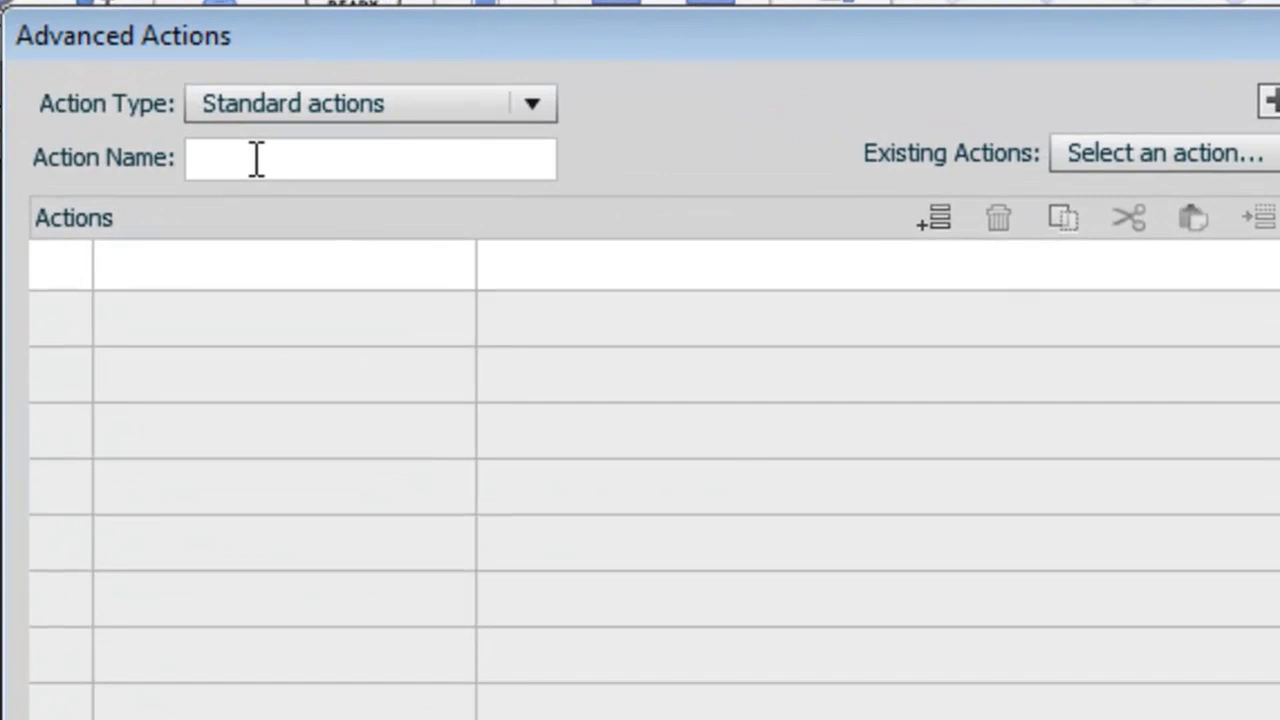
{"action": "left_click", "coordinate": [319, 145]}
{"action": "type", "text": "ccShow"}
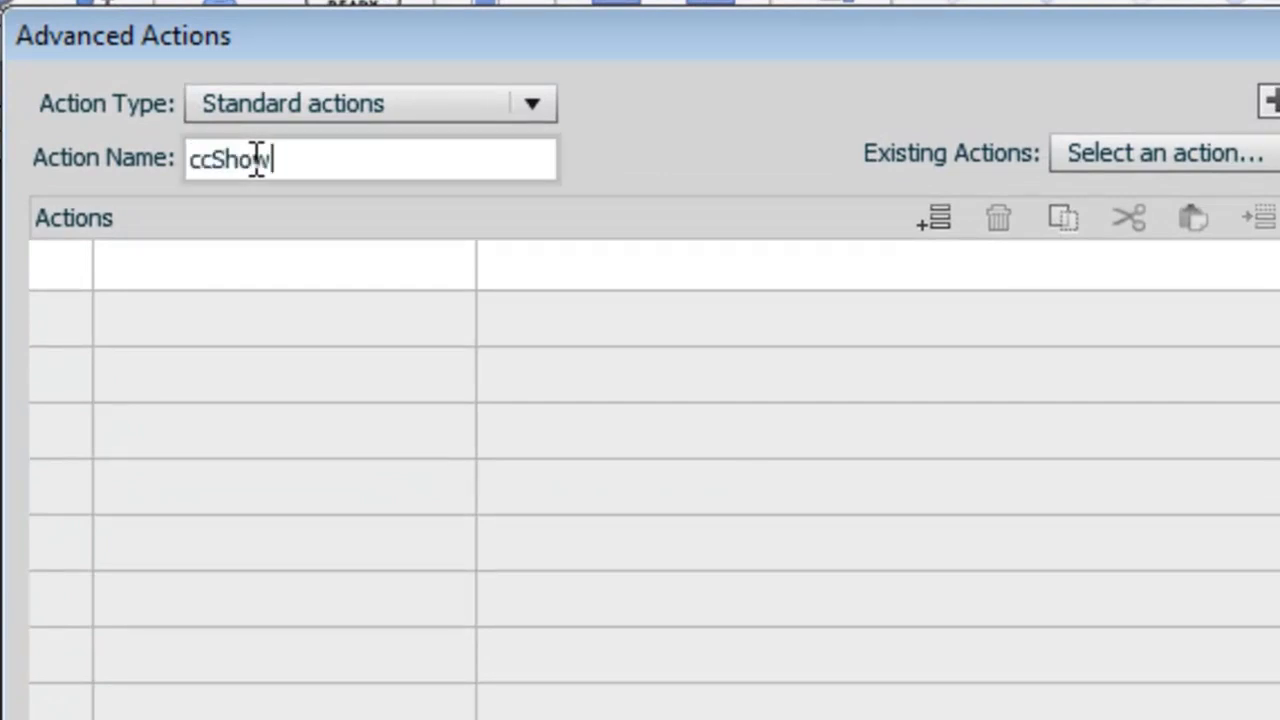
{"action": "left_click", "coordinate": [60, 265]}
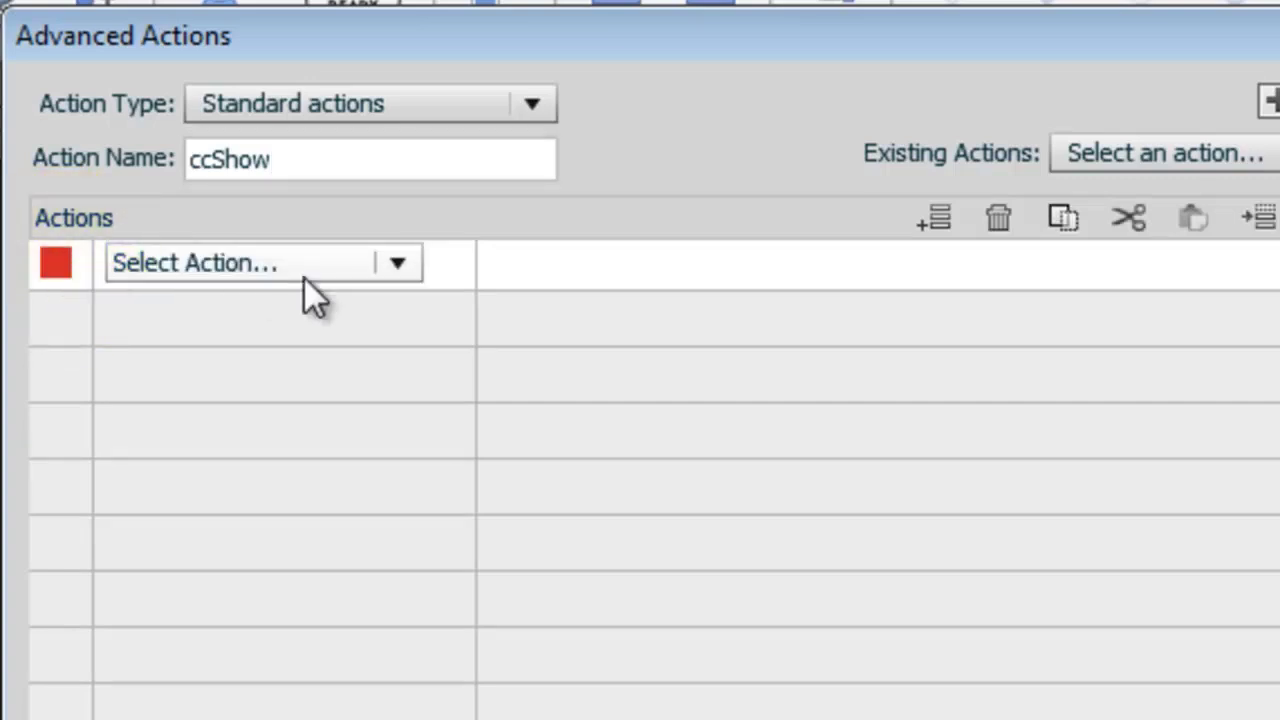
{"action": "left_click", "coordinate": [397, 263]}
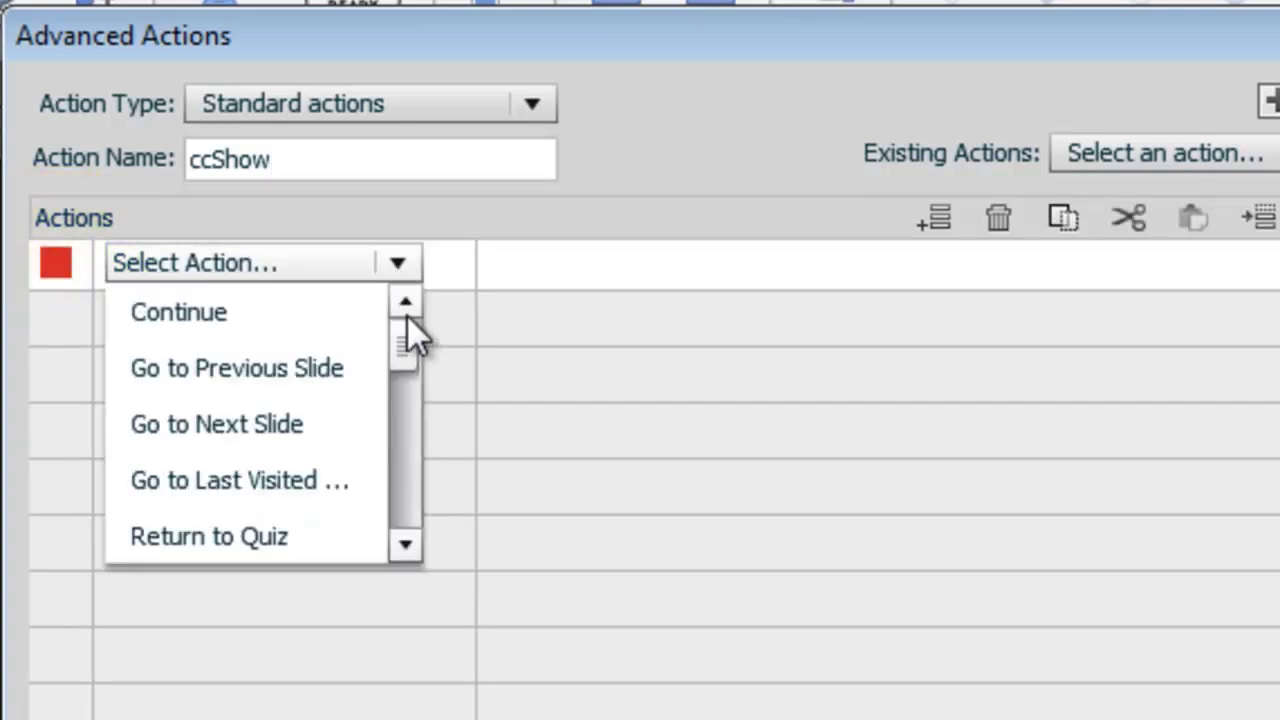
{"action": "left_click_drag", "start_coordinate": [404, 332], "coordinate": [396, 455]}
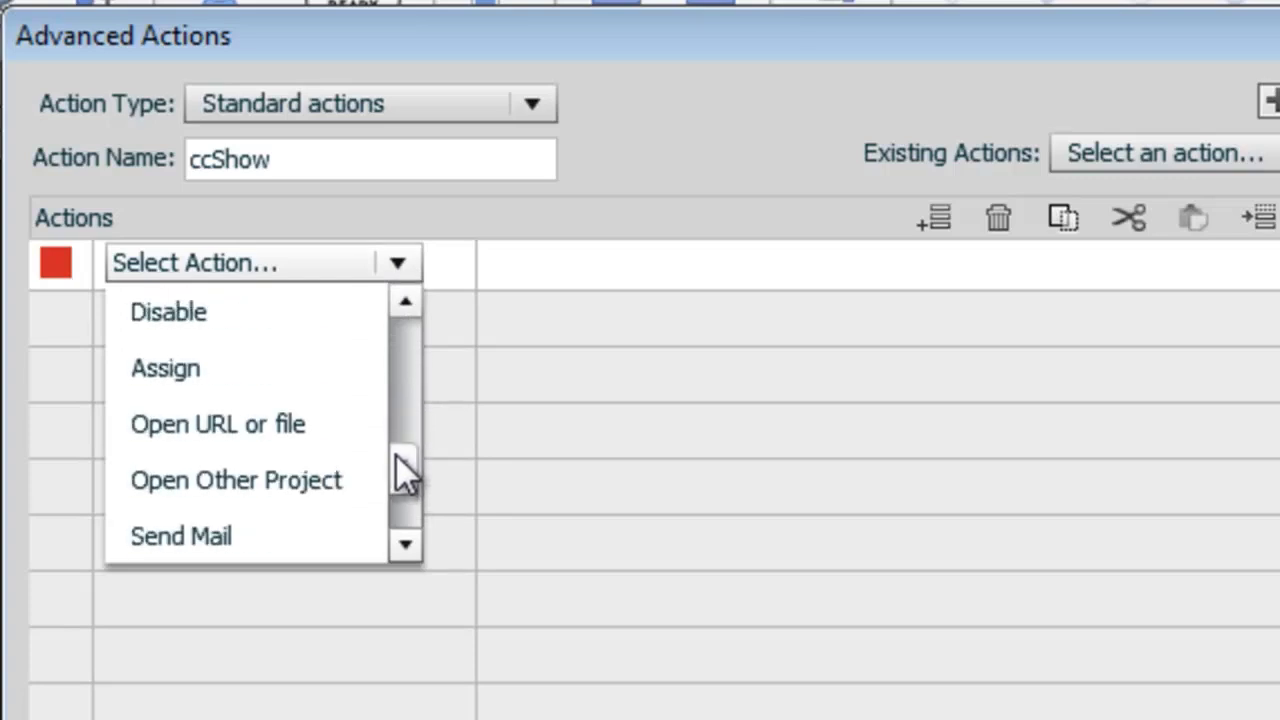
{"action": "left_click", "coordinate": [178, 374]}
Step: Make the action assign cpCmndCC the literal value 1, then save ccShow and close the editor
{"action": "left_click", "coordinate": [871, 262]}
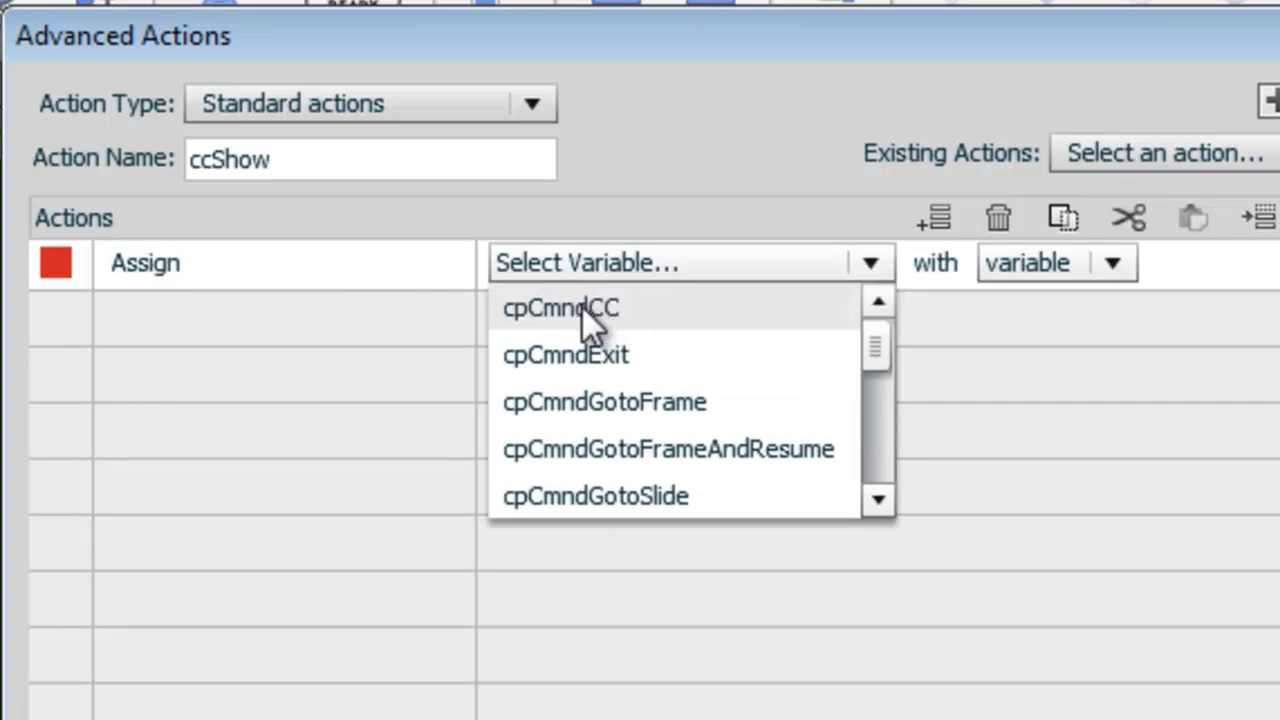
{"action": "left_click", "coordinate": [572, 306]}
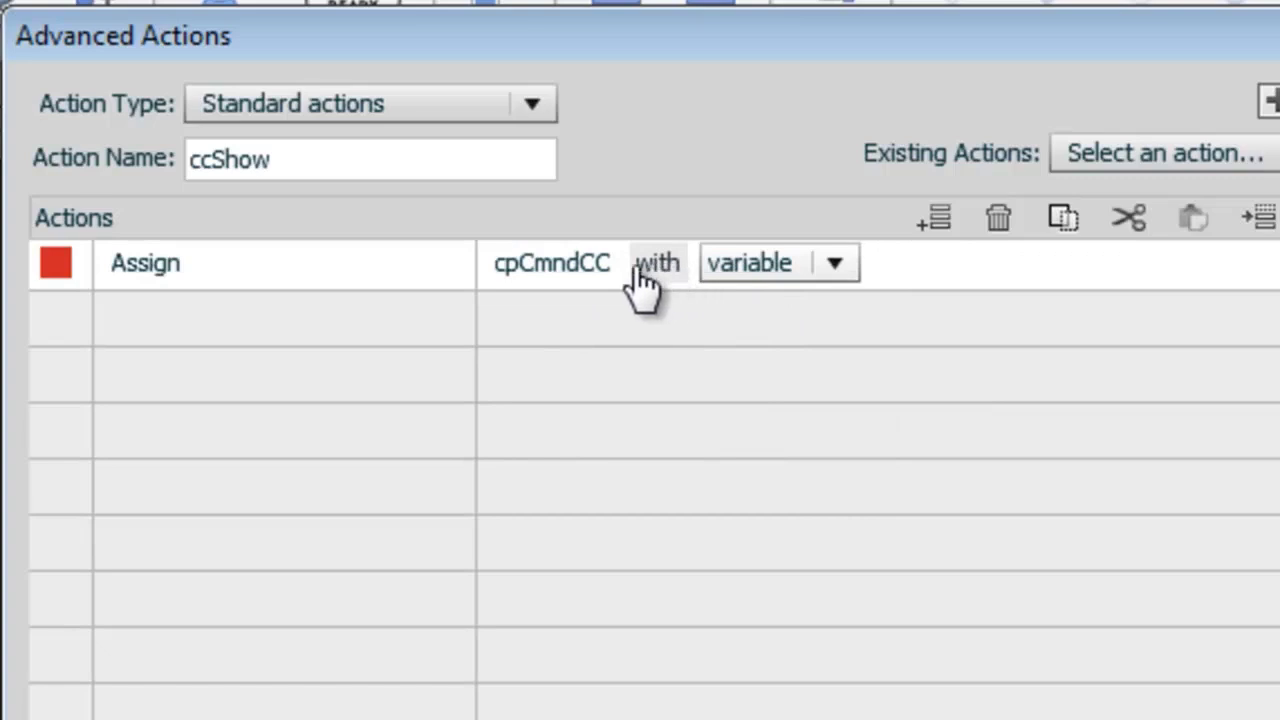
{"action": "left_click", "coordinate": [837, 263]}
{"action": "left_click", "coordinate": [766, 362]}
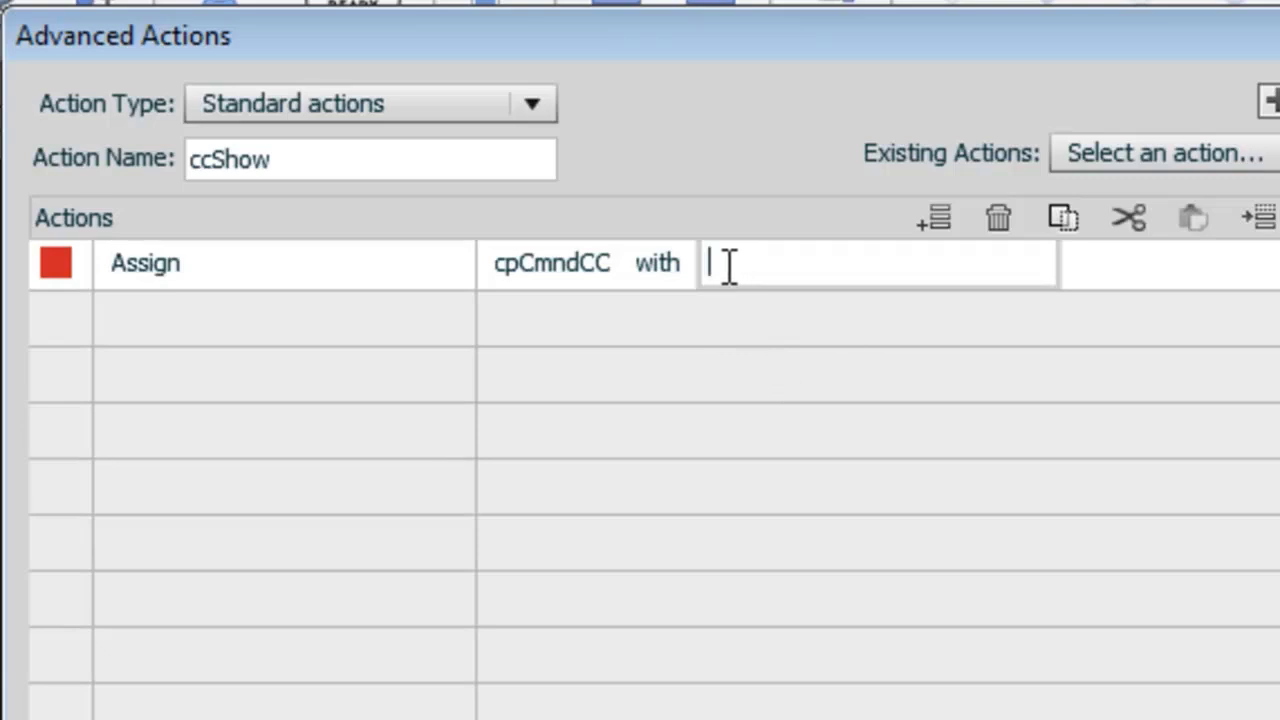
{"action": "type", "text": "1"}
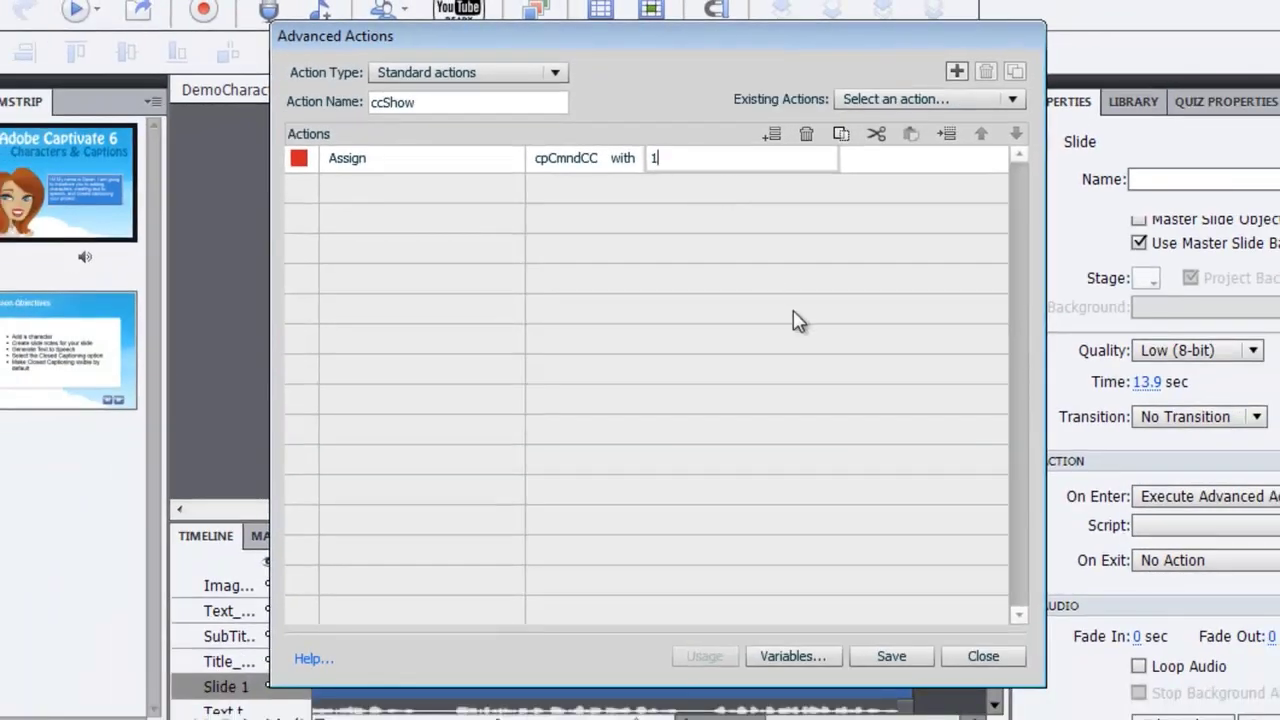
{"action": "left_click", "coordinate": [890, 655]}
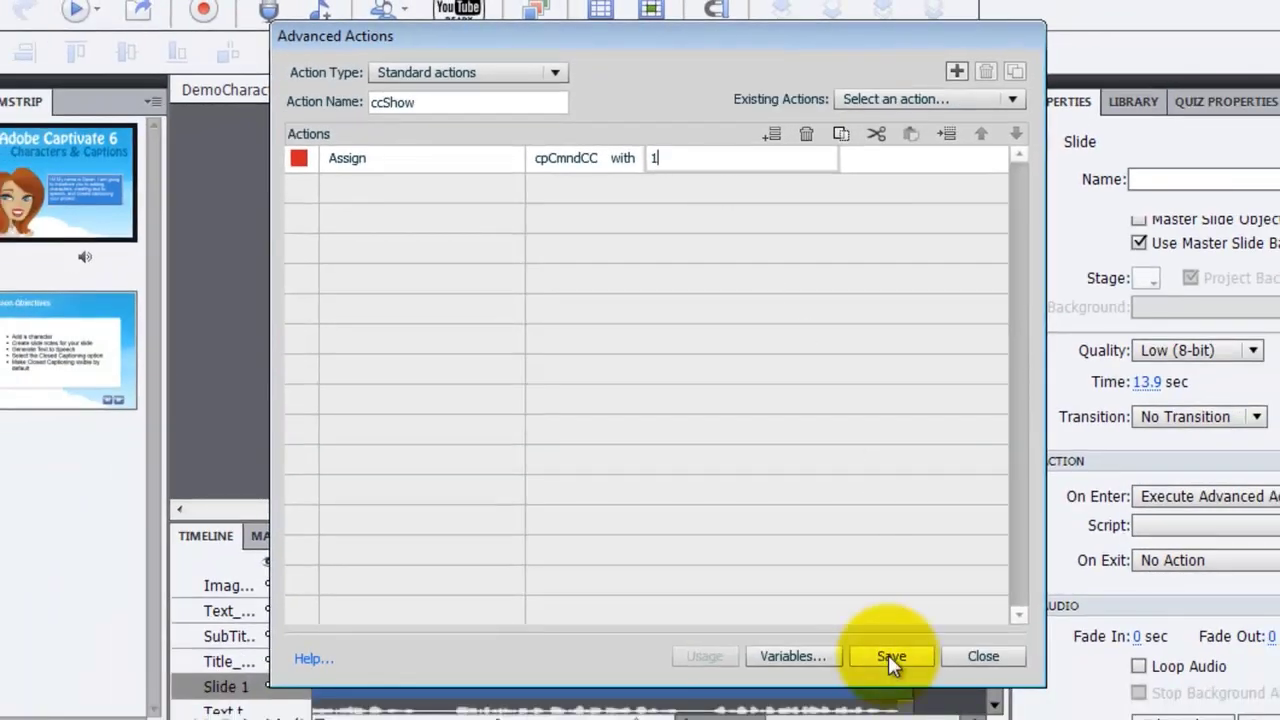
{"action": "left_click", "coordinate": [729, 394]}
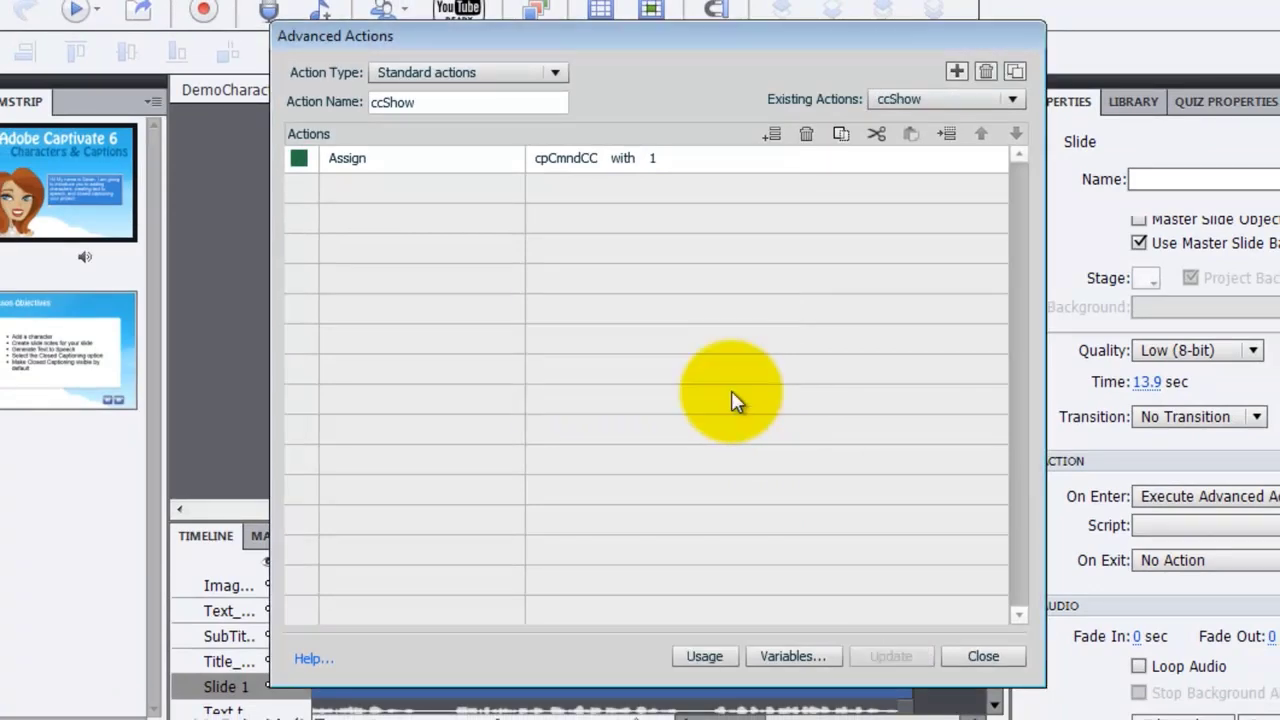
{"action": "left_click", "coordinate": [982, 655]}
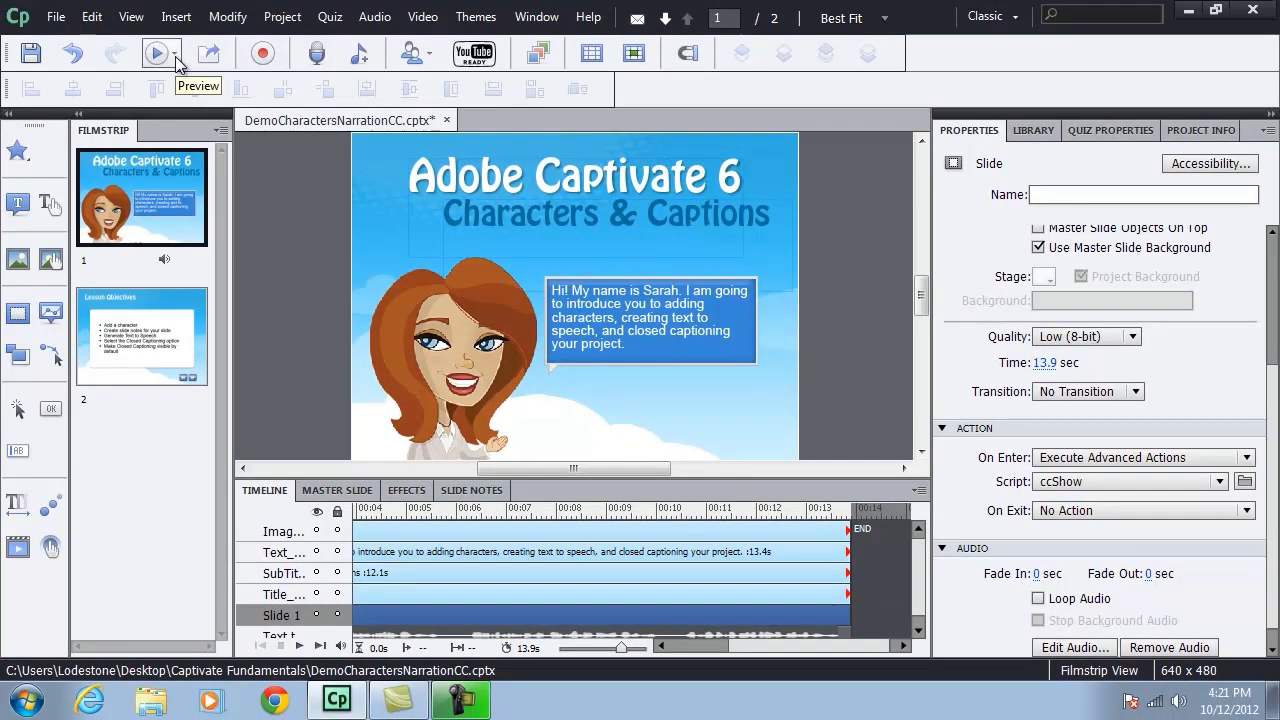
Step: Preview the entire project, confirm captions show by default, then turn off CC in the player bar
{"action": "left_click", "coordinate": [175, 55]}
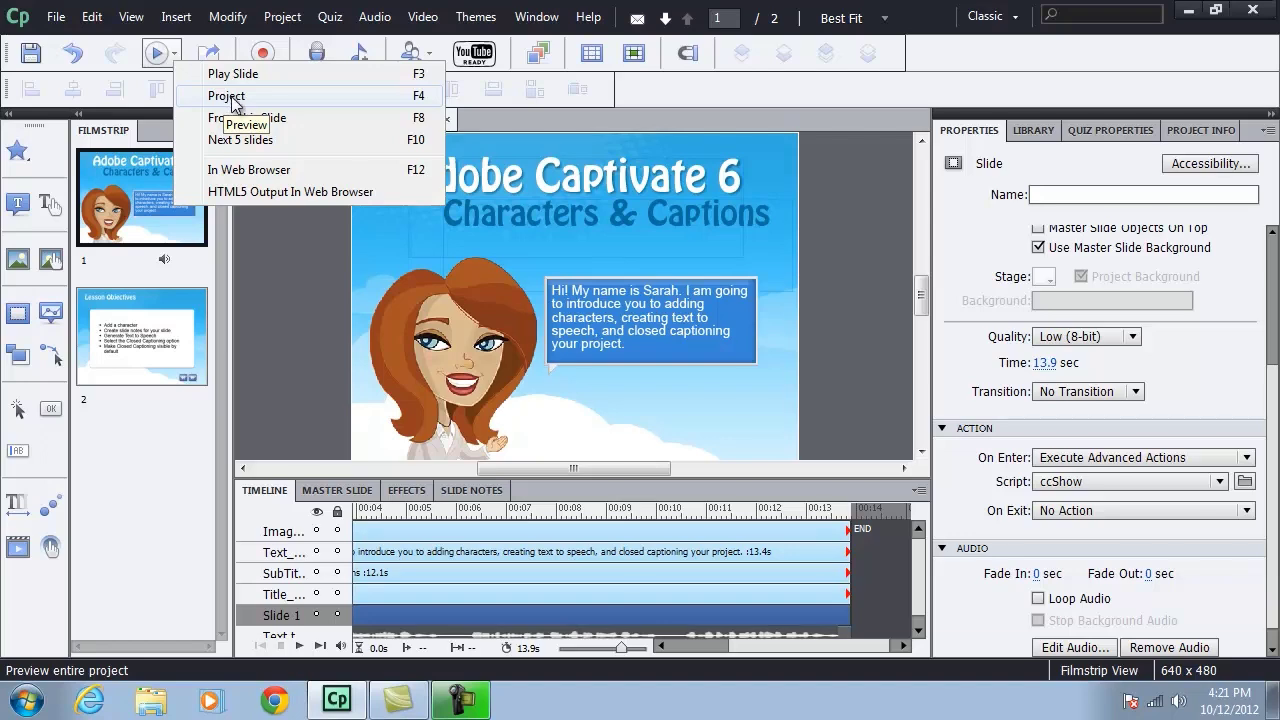
{"action": "left_click", "coordinate": [236, 98]}
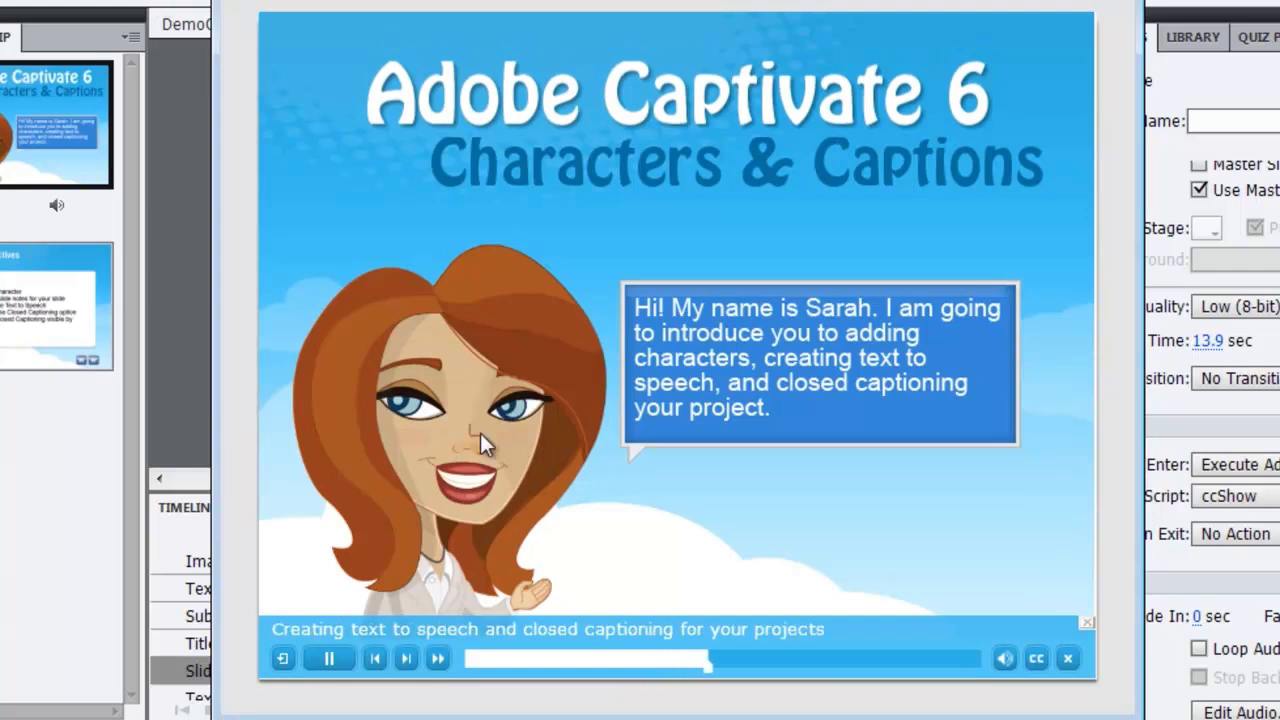
{"action": "left_click", "coordinate": [1040, 659]}
{"action": "left_click", "coordinate": [1040, 665]}
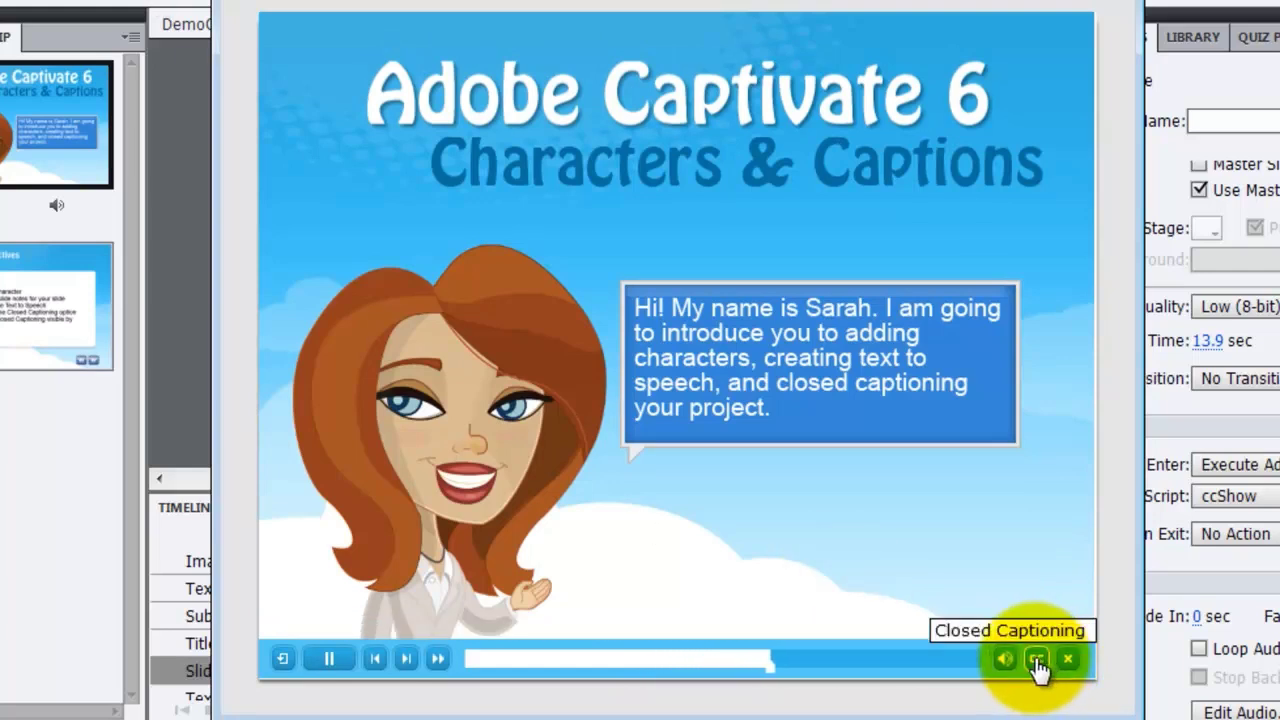